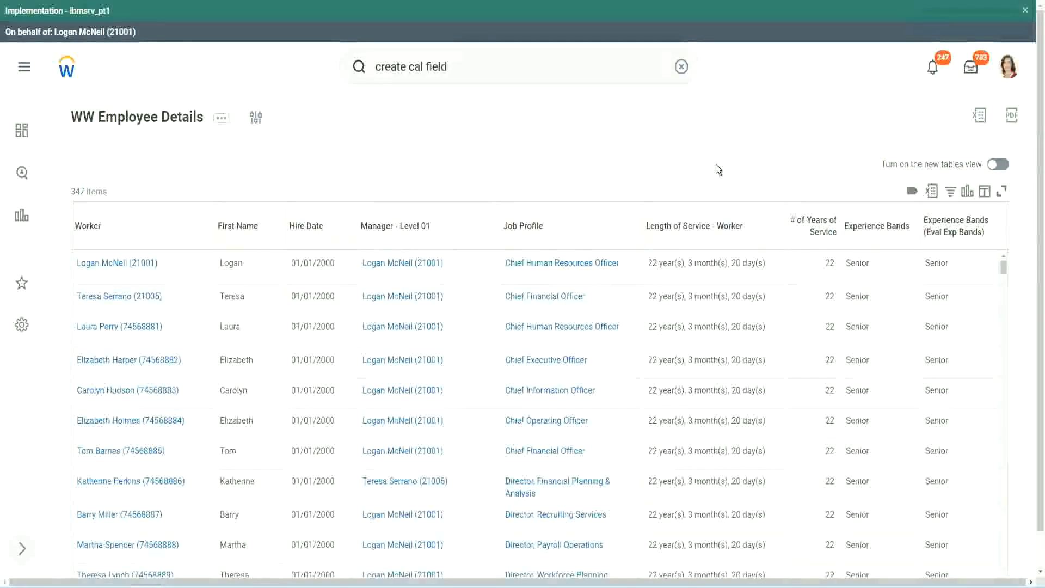
- Copy the name of the existing Evaluate Expression calculated field that derives experience bands from years of service
click(906, 257)
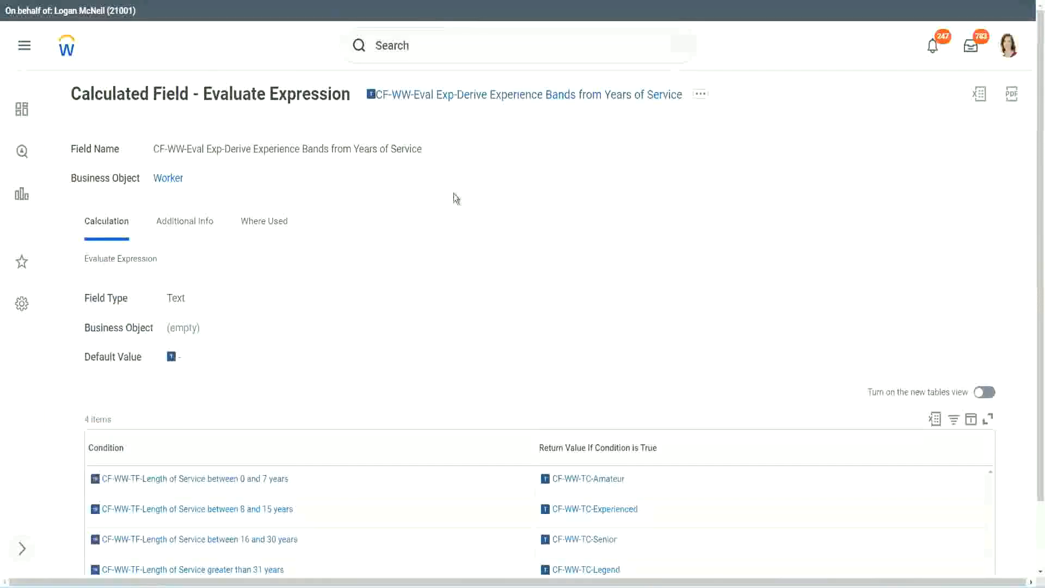
right_click(452, 105)
click(492, 162)
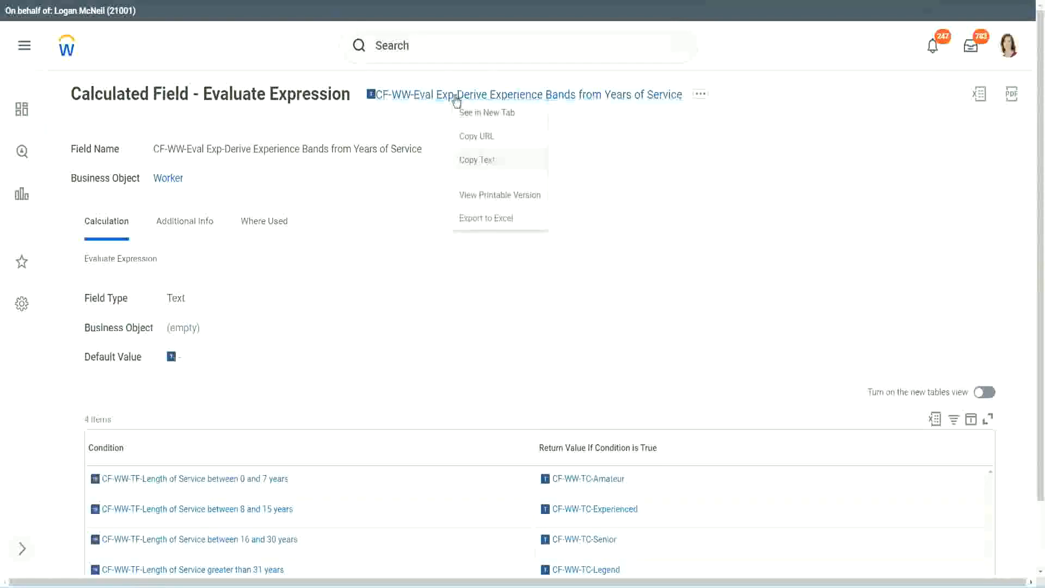
- Search for "create calc field" and open the Create Calculated Field task
click(438, 49)
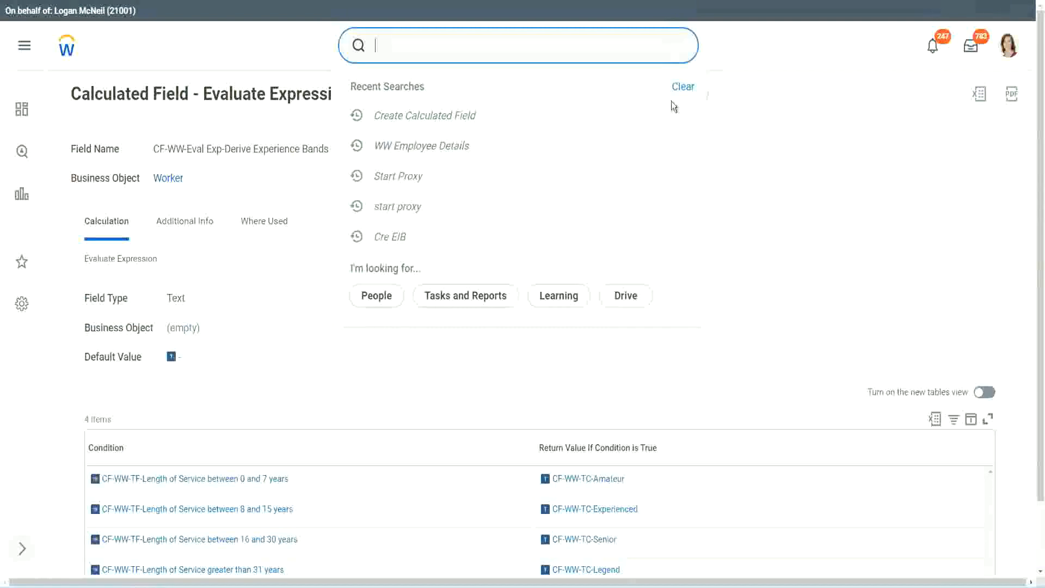
click(672, 101)
click(414, 41)
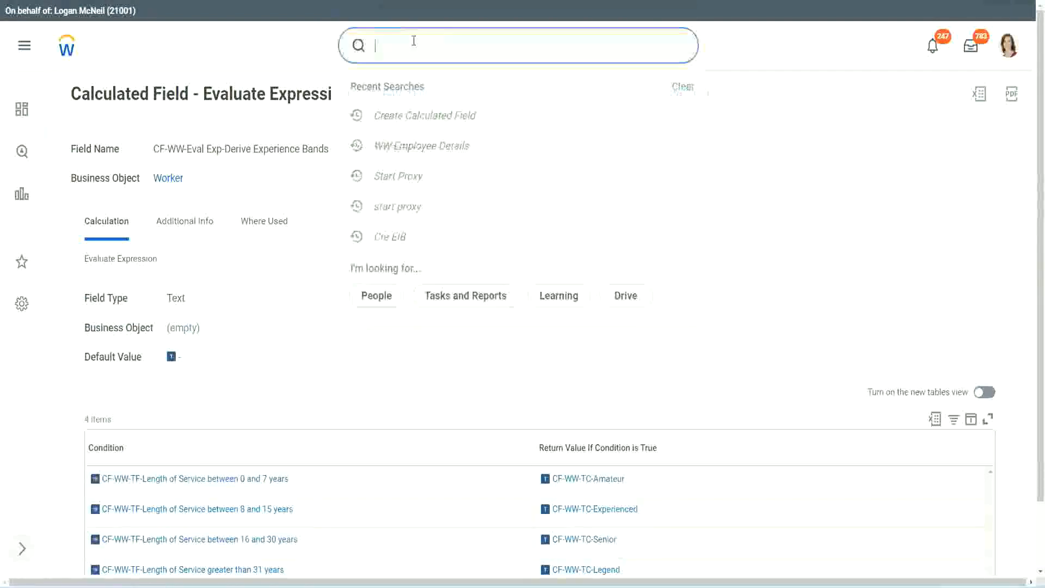
text(create calc)
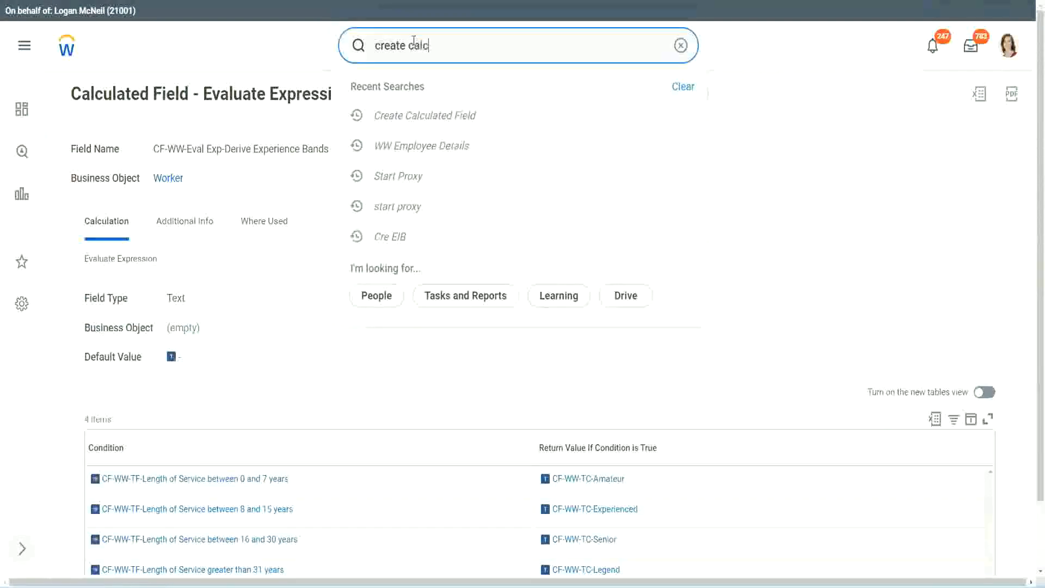
text( field)
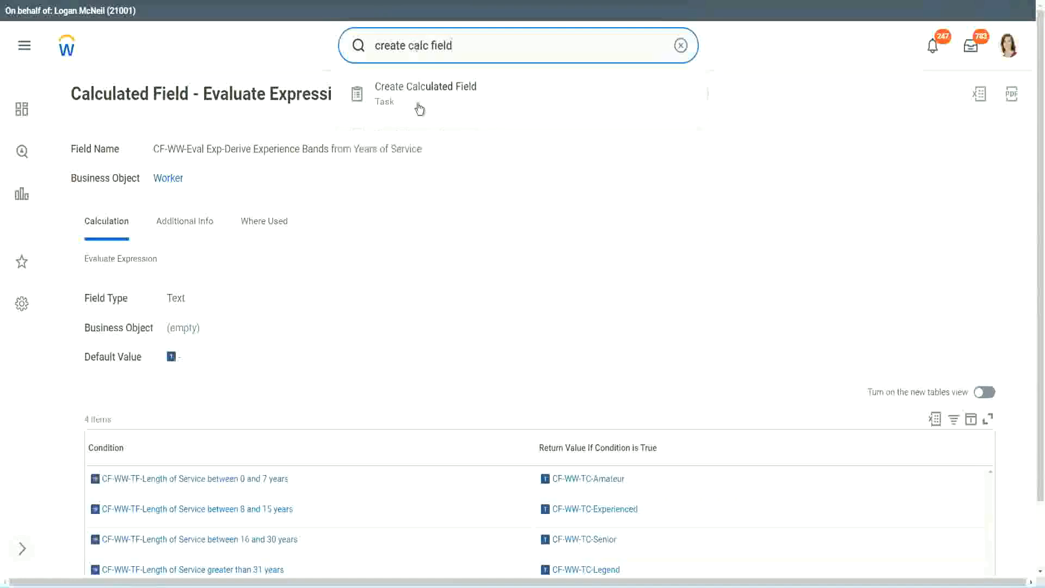
click(433, 100)
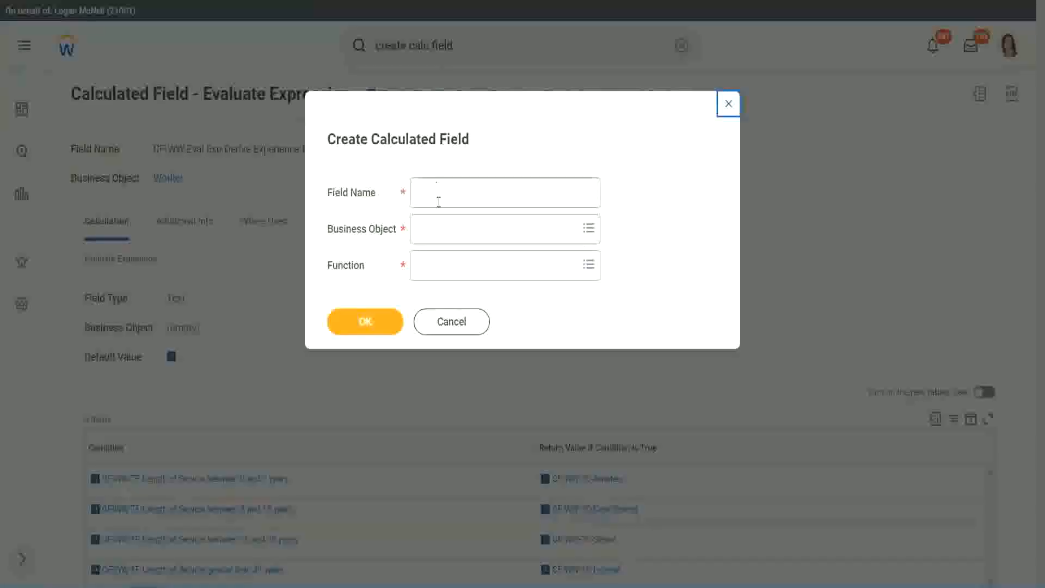
- Name the new calculated field "CF-WW-LRB-Identify Experience Bands from years of Service"
click(440, 192)
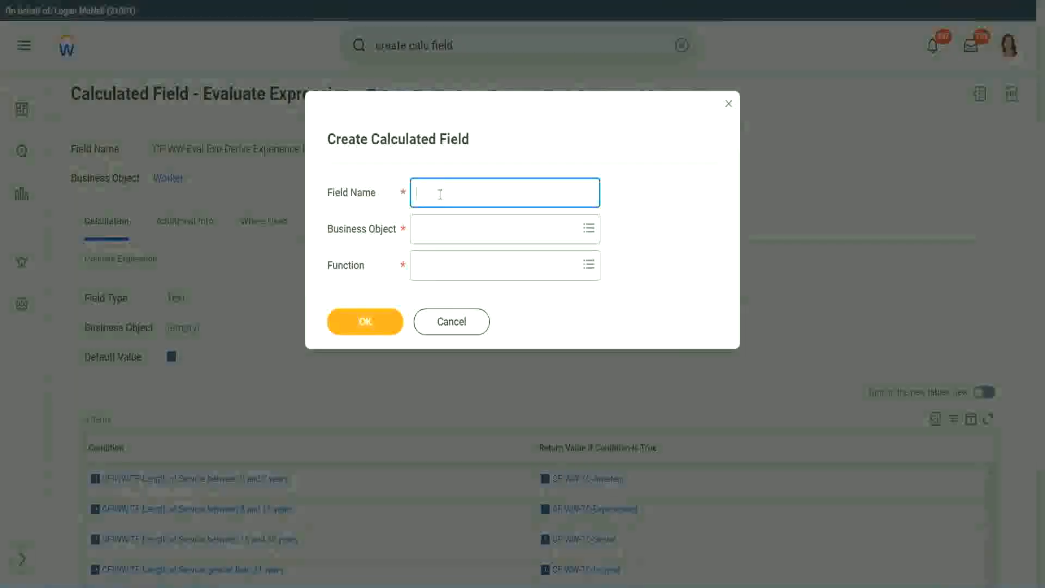
text(CF)
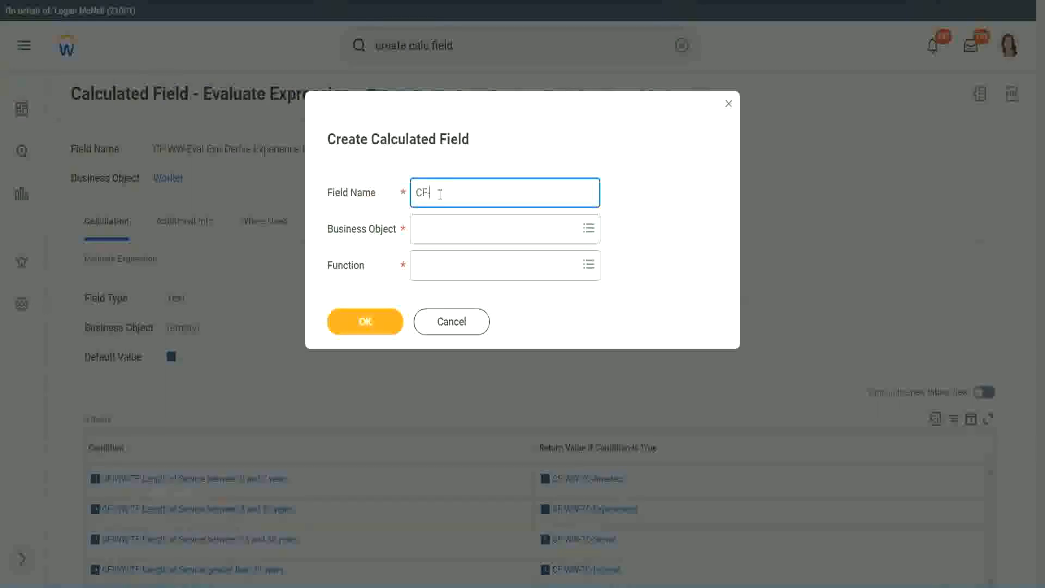
text(-WW)
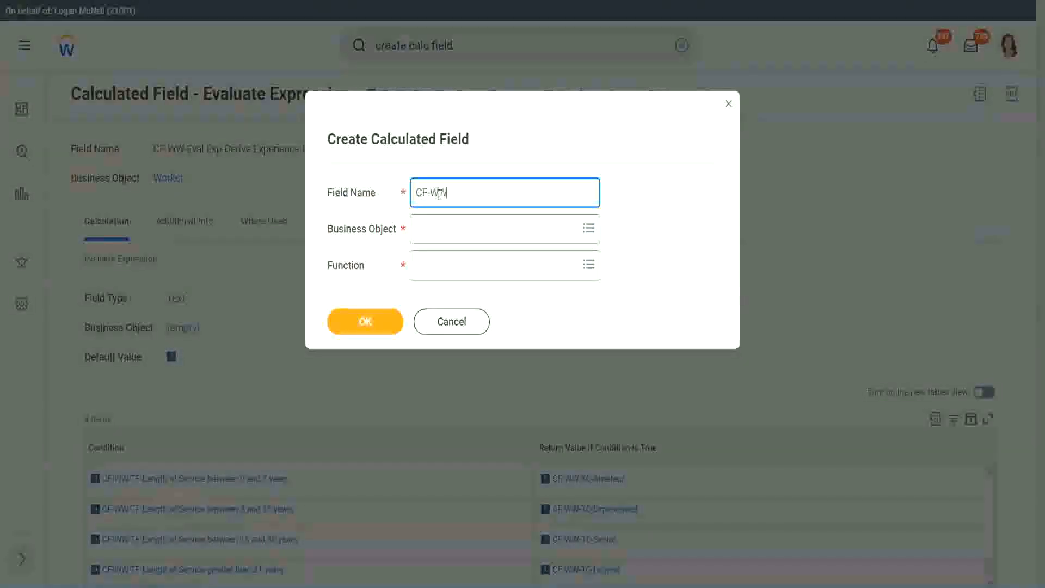
text(-LRB-Identify Exe)
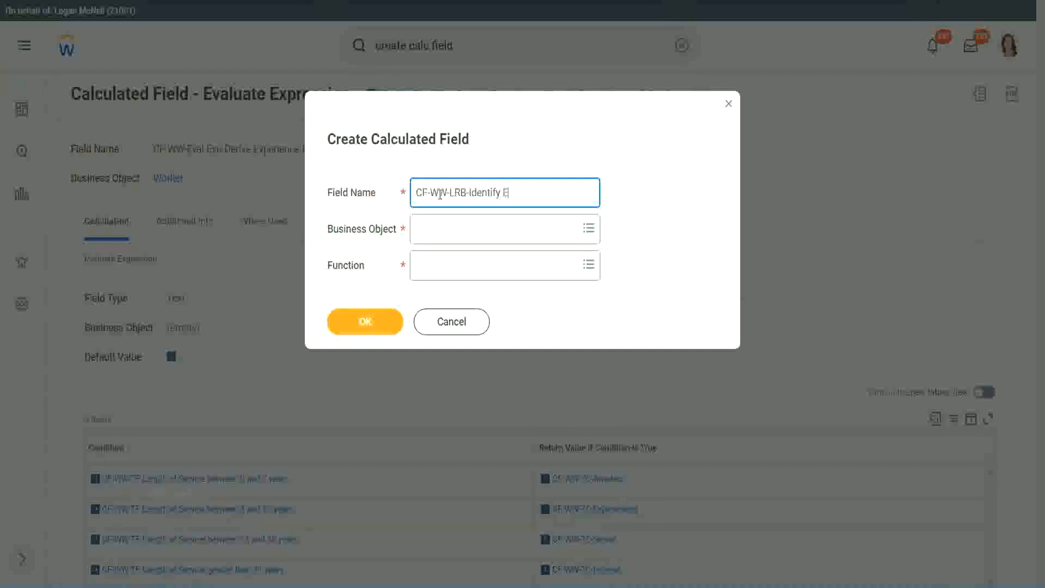
key(BackSpace)
text(perience)
key(BackSpace)
key(BackSpace)
text(ce Bands fro)
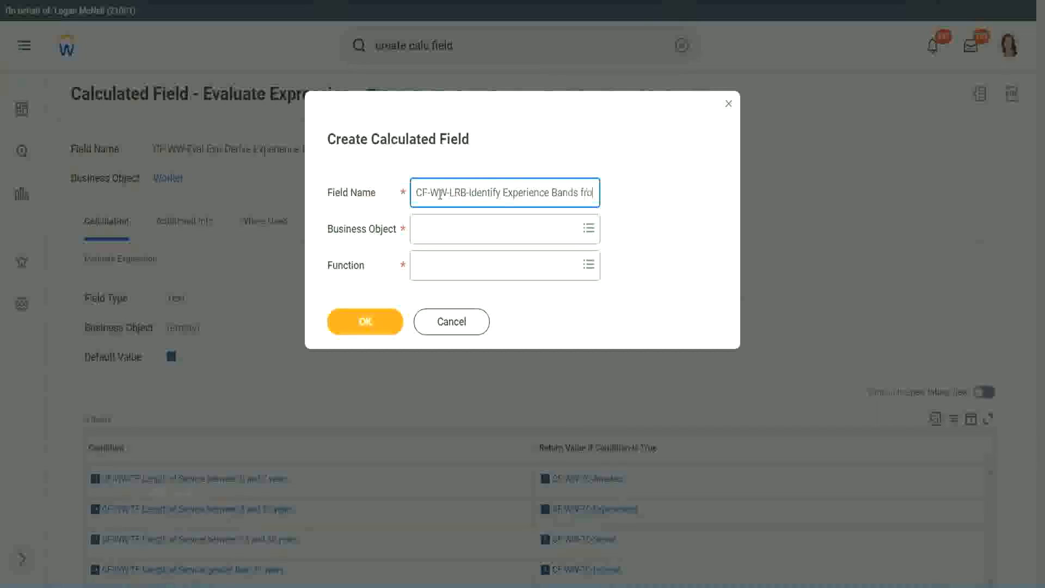
text(m years of)
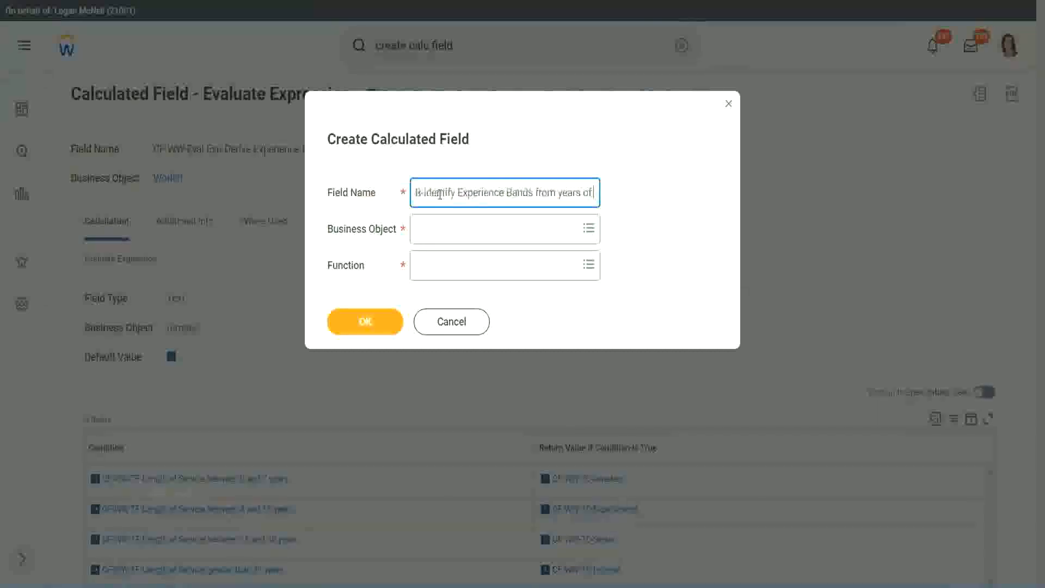
text( Service)
key(Tab)
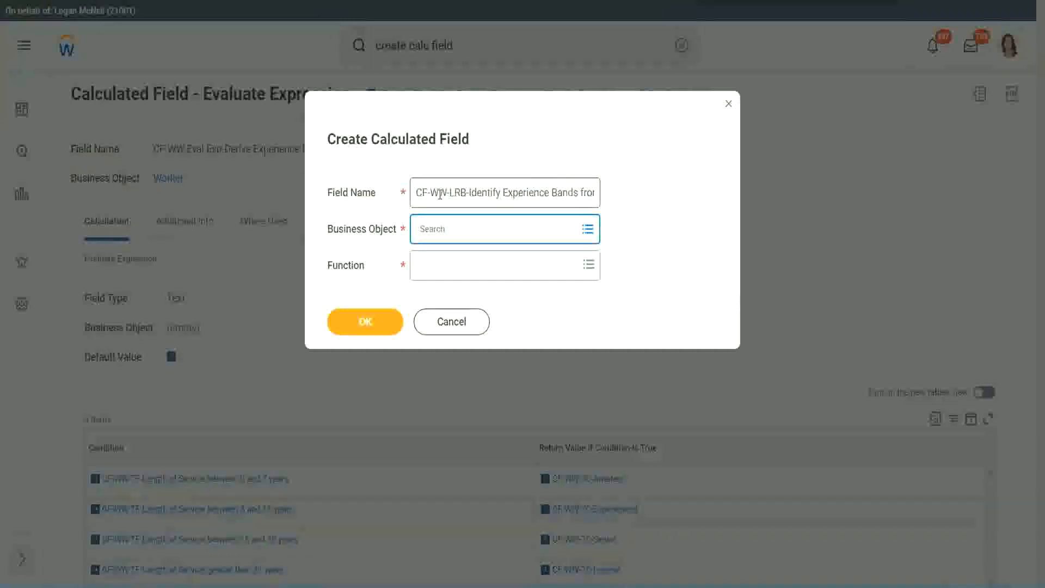
- Set the business object to Worker and the function to Lookup Range Band, and proceed to the field's definition
text(worker)
key(Return)
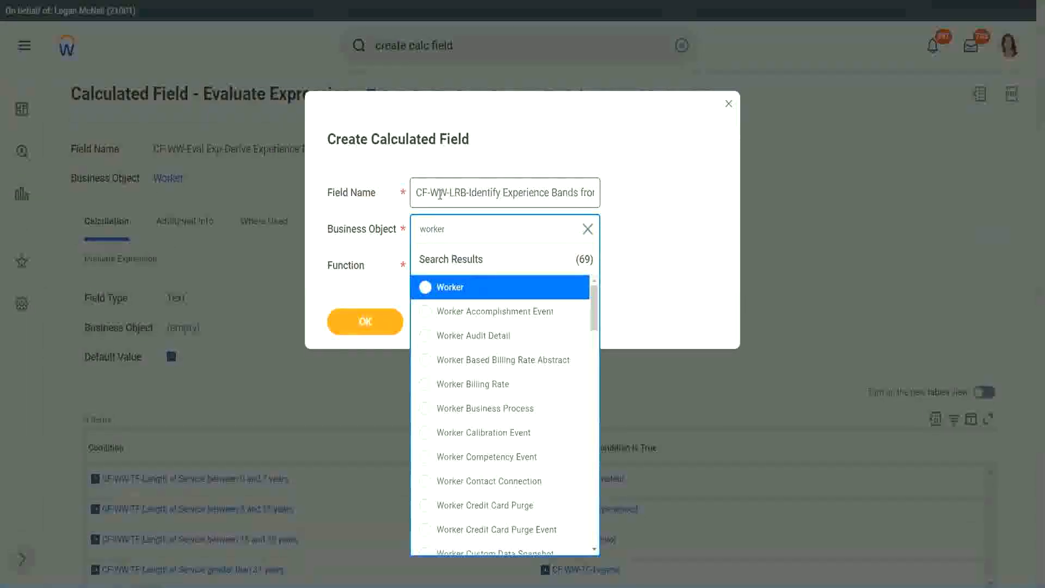
key(Return)
text(lrb)
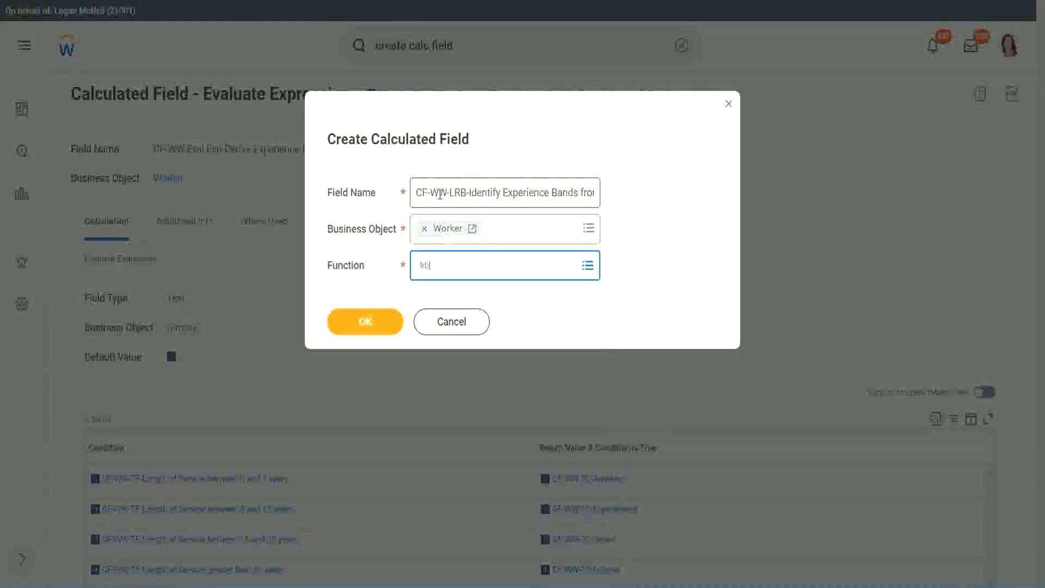
key(Return)
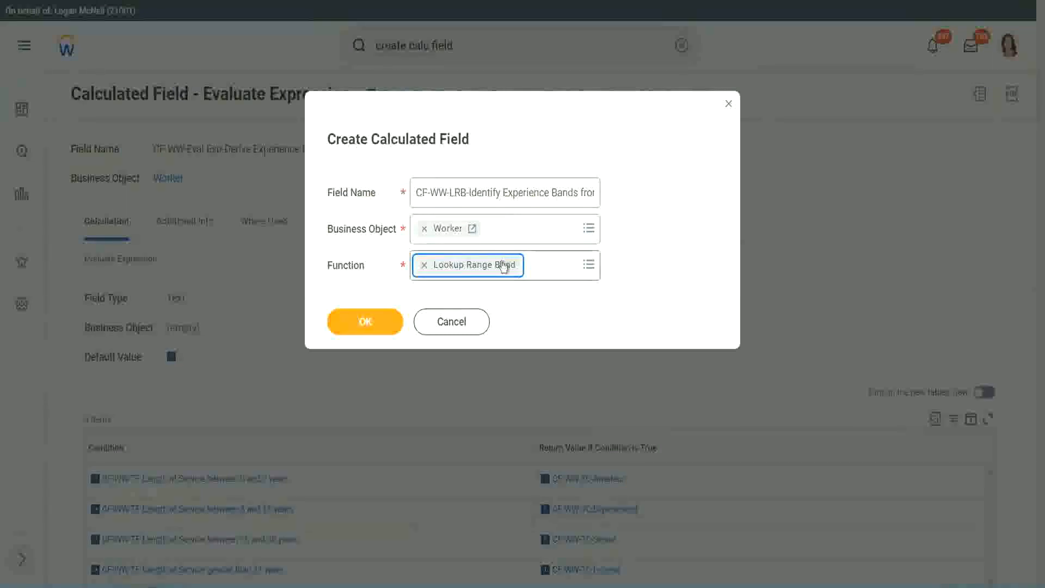
click(374, 322)
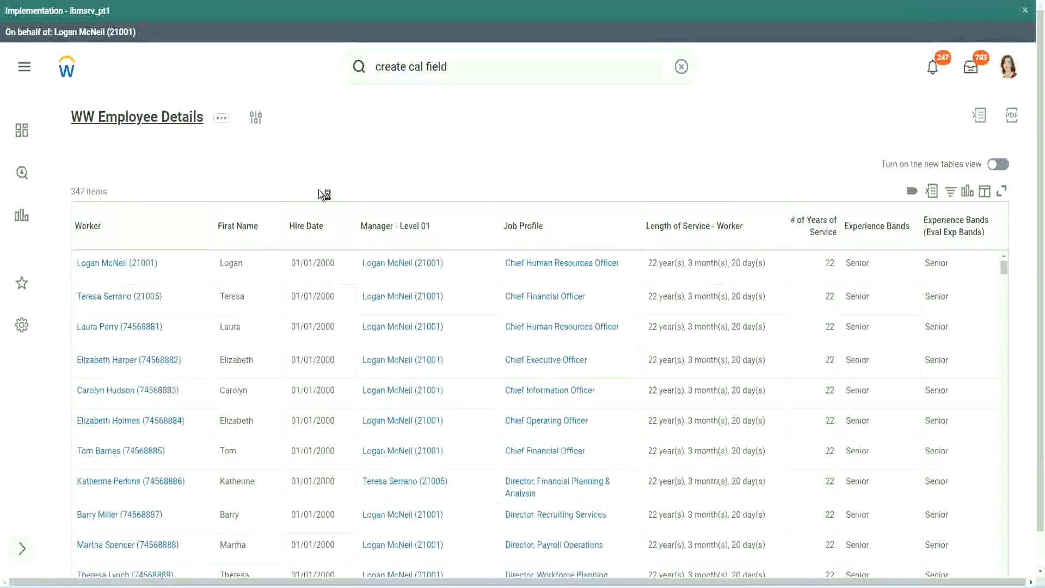
- Copy the name "CF-WW-Convert Text To Number-Number of Years from Length of Service" from the WW Employee Details report definition and set it as the source field
click(374, 338)
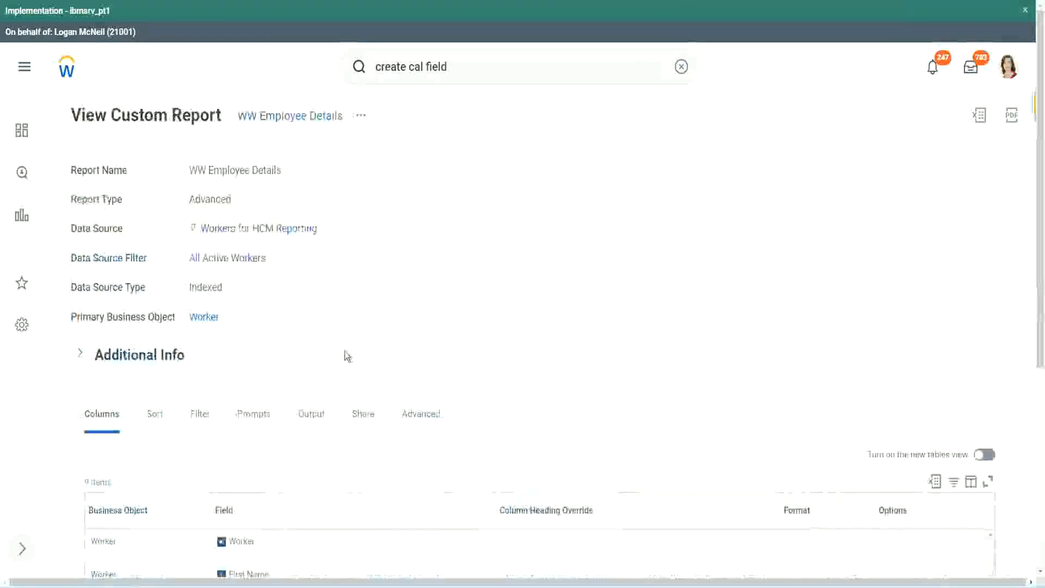
scroll(349, 355, down, 5)
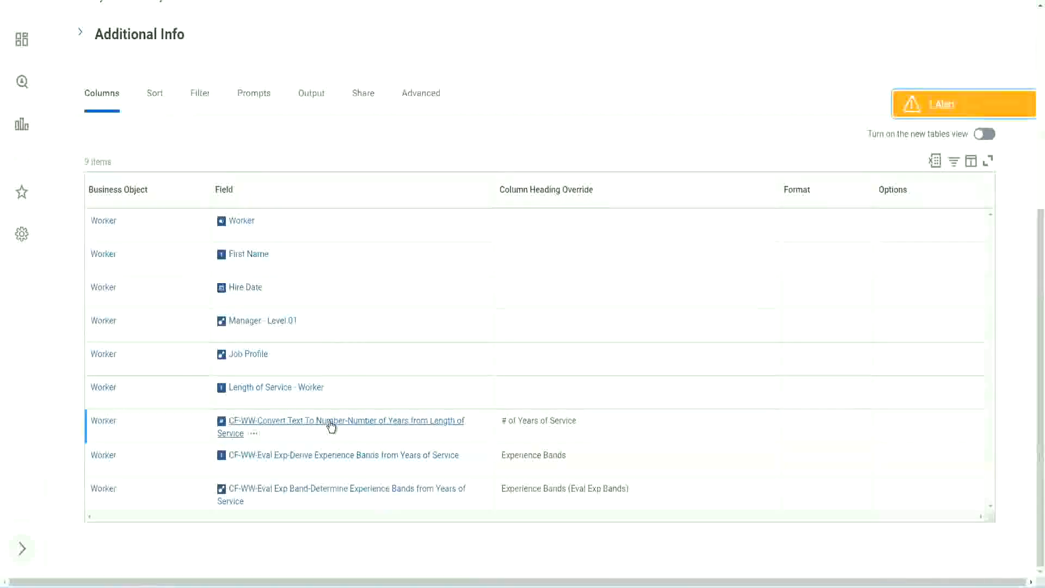
right_click(329, 428)
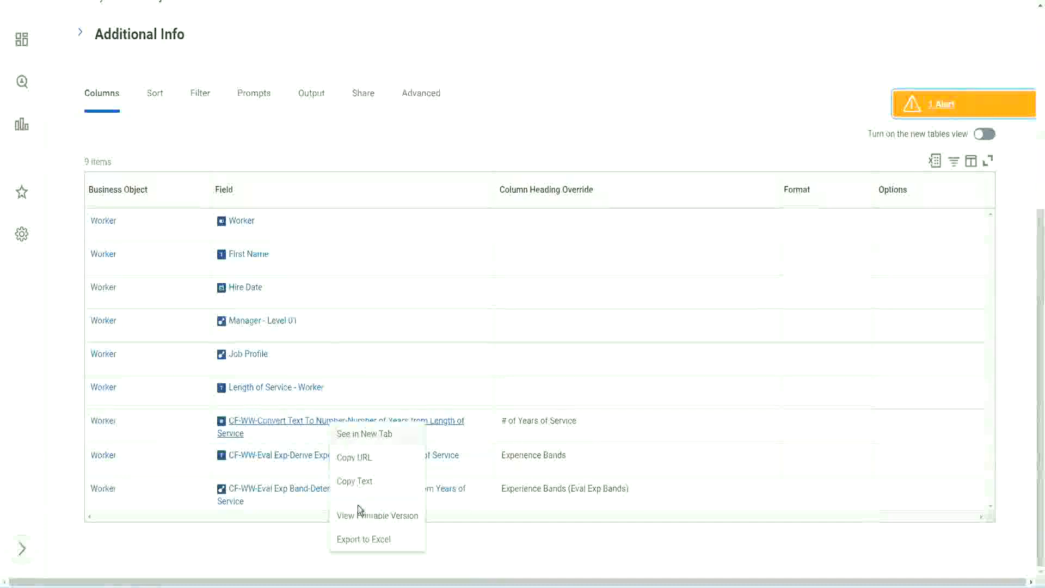
click(359, 482)
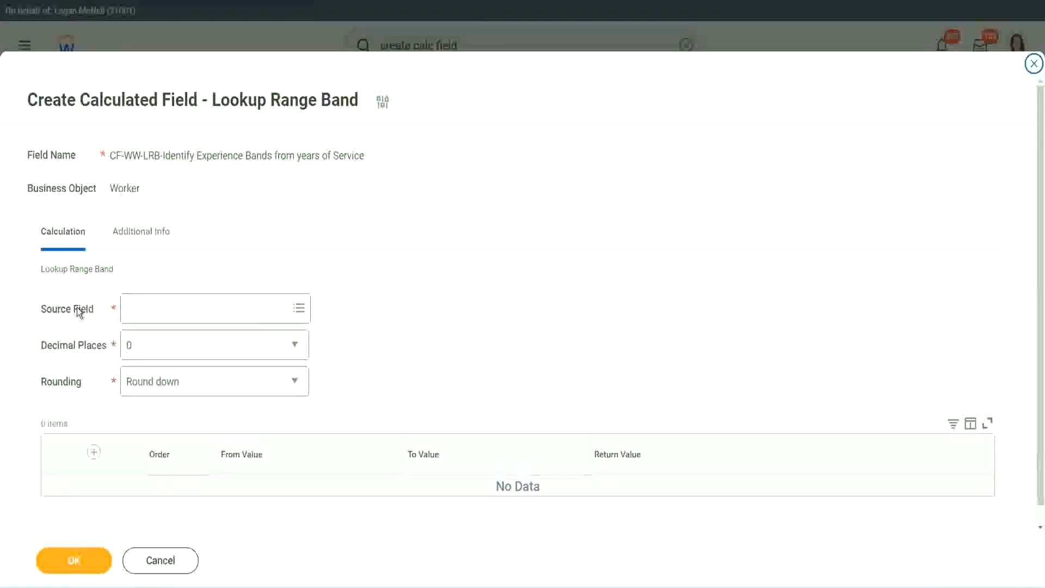
click(161, 307)
key(Return)
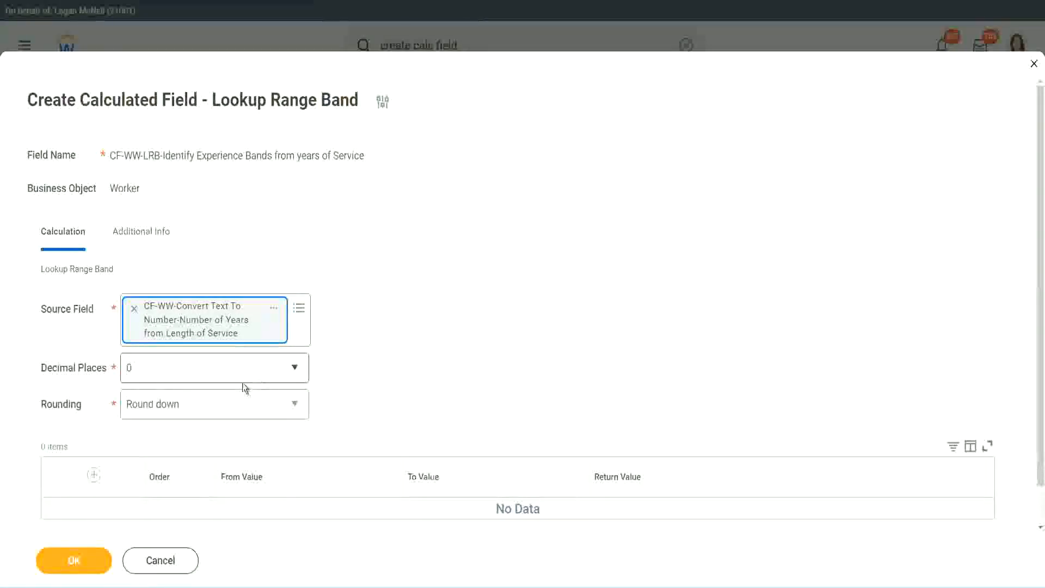
- Keep the decimal places at 0 and set the rounding to Round
click(204, 373)
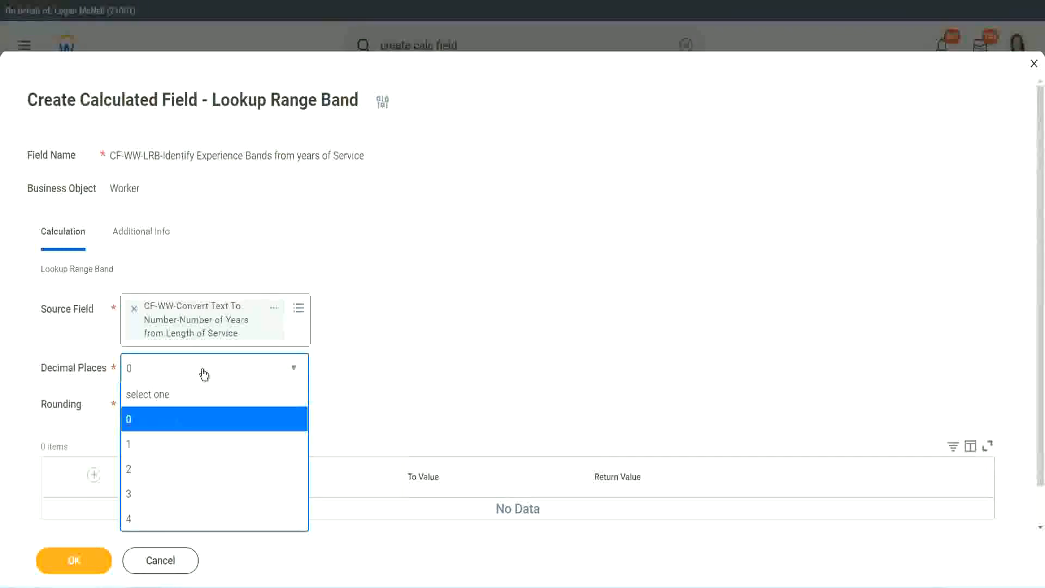
click(407, 359)
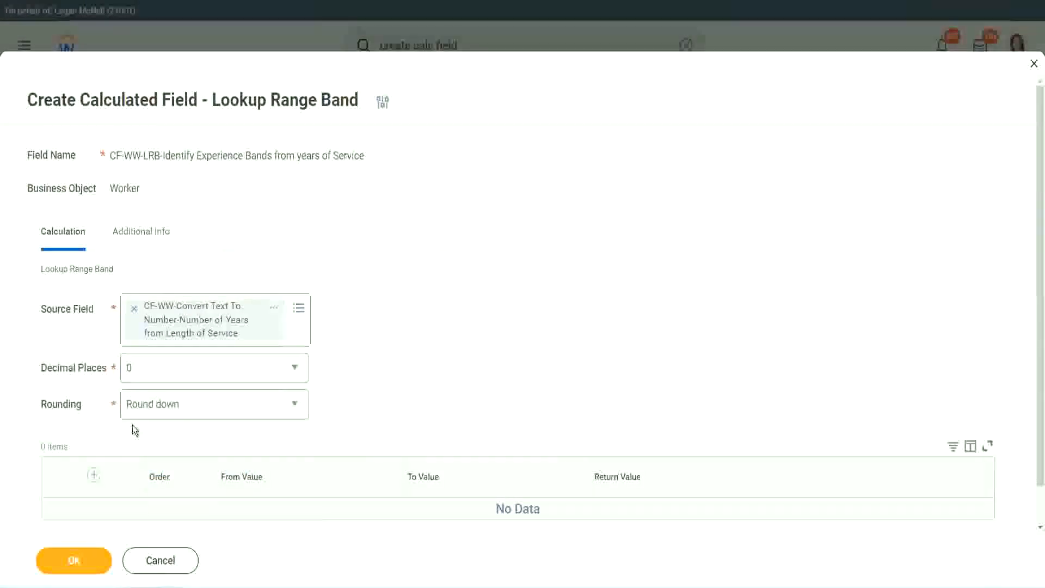
click(168, 407)
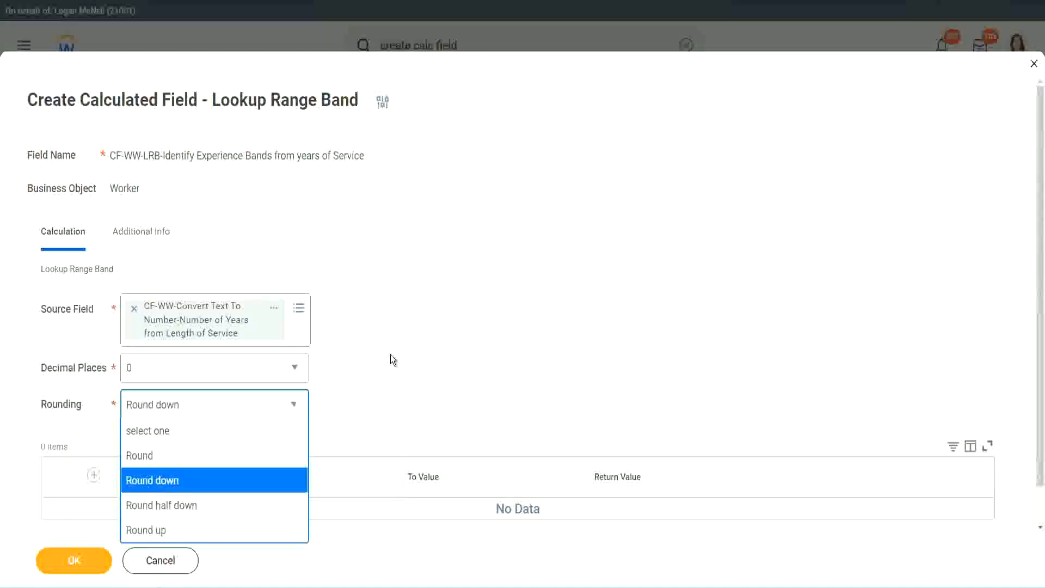
click(367, 401)
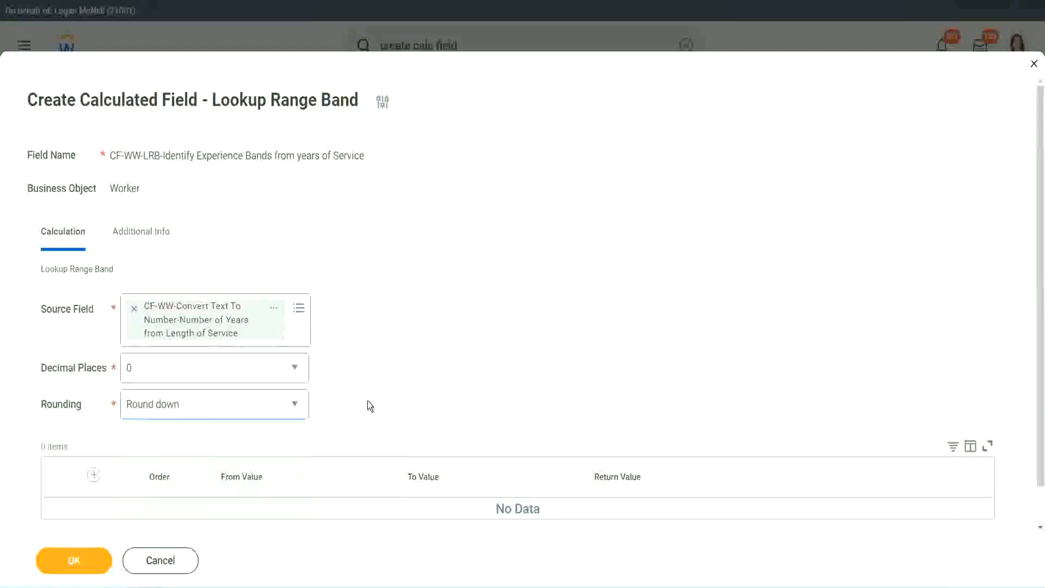
click(176, 402)
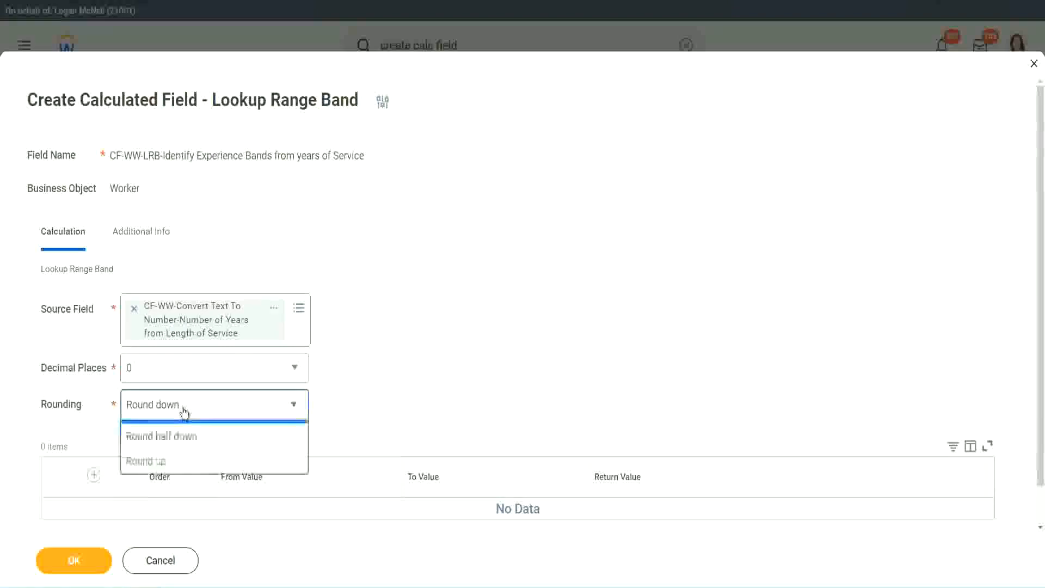
click(175, 457)
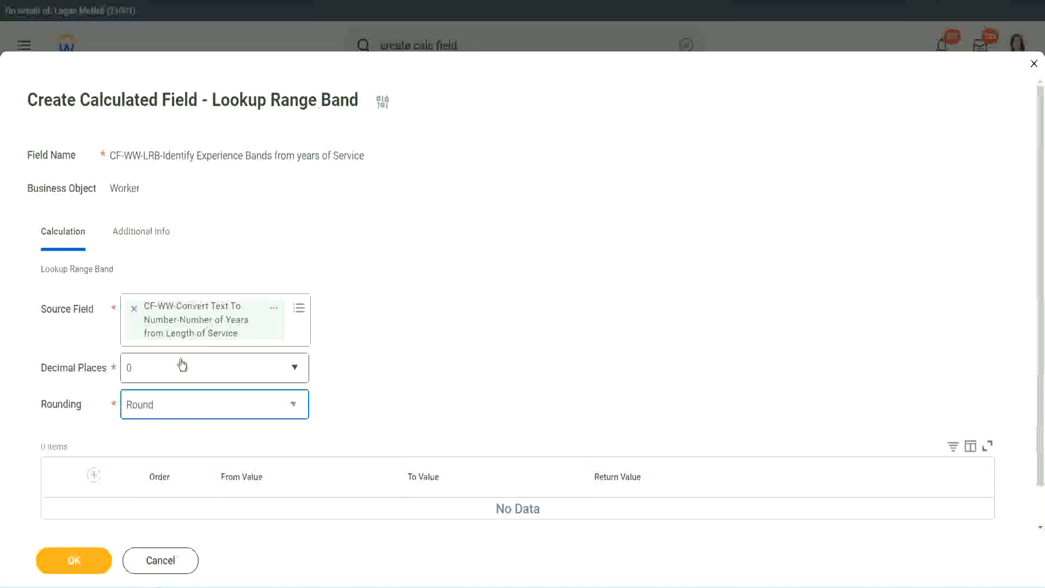
- Add the first range band with From Value 0, To Value 7 and return value "Amateur"
click(95, 475)
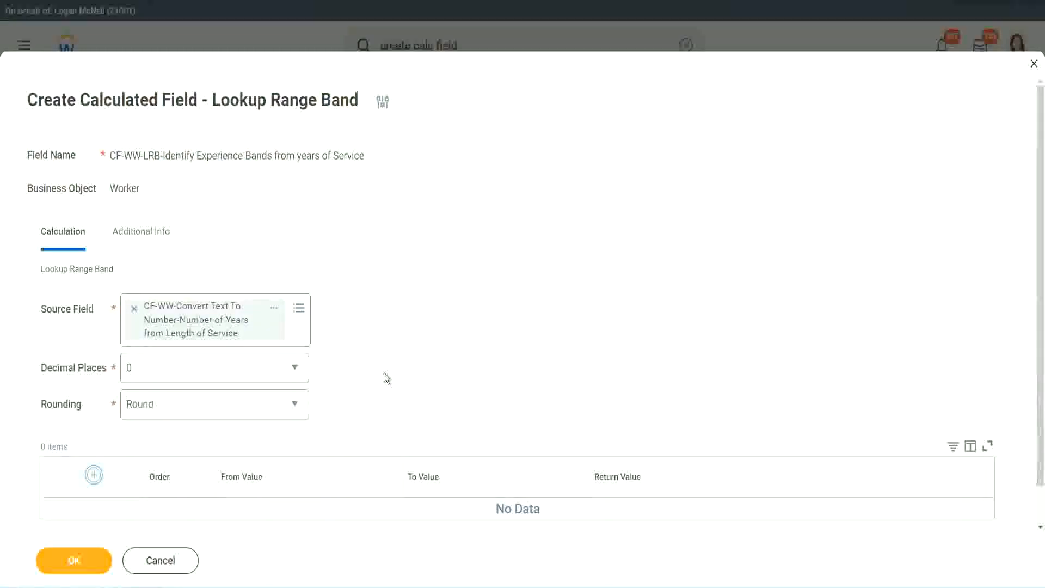
scroll(435, 324, down, 2)
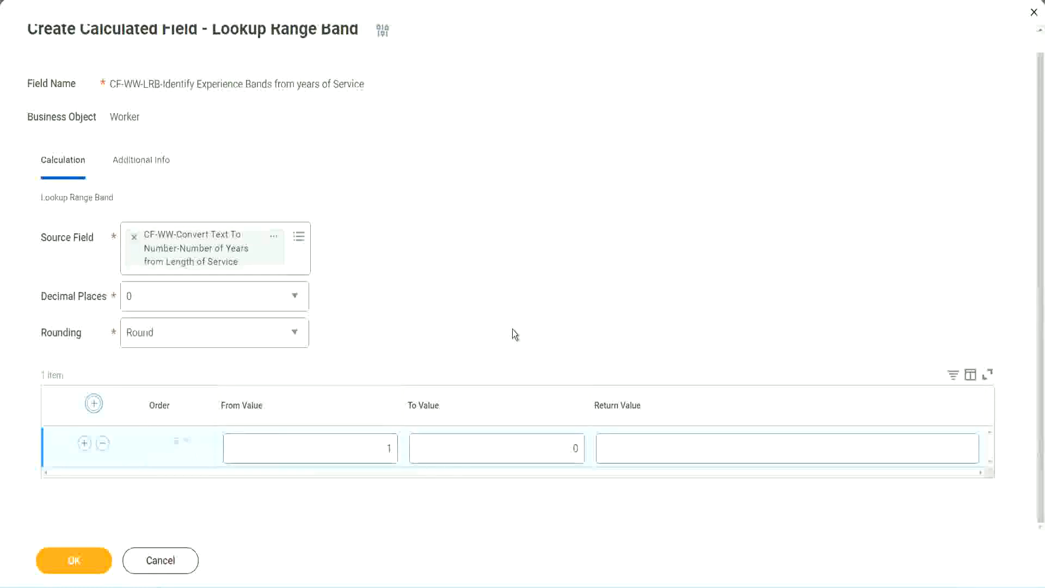
double_click(382, 452)
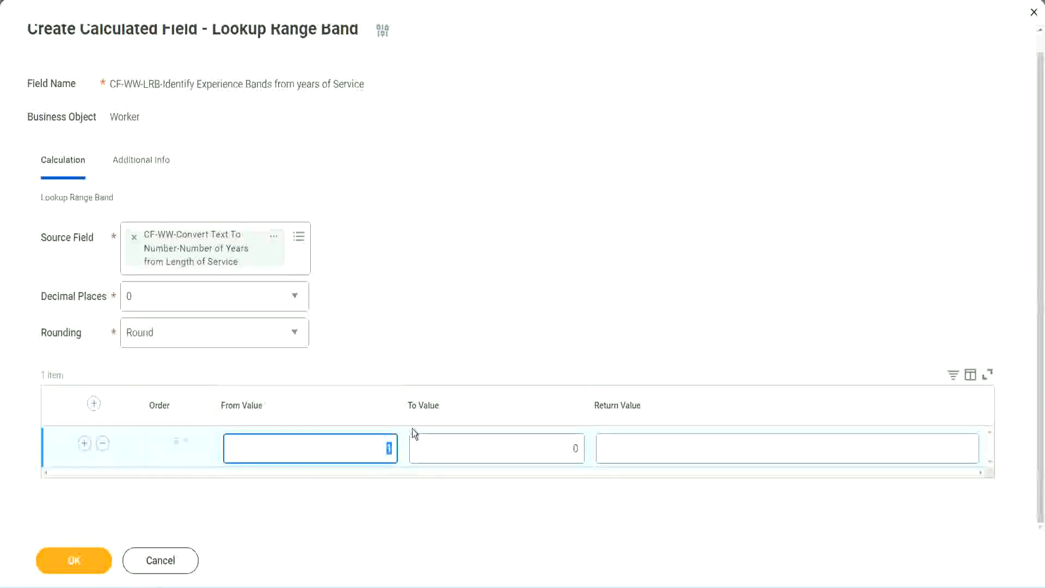
text(0)
key(Tab)
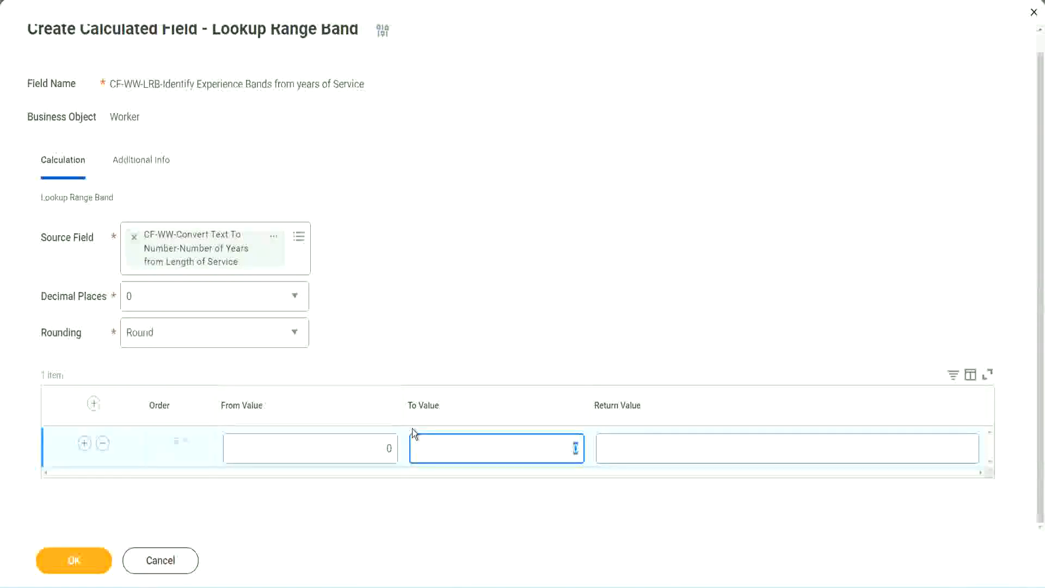
text(7)
key(Tab)
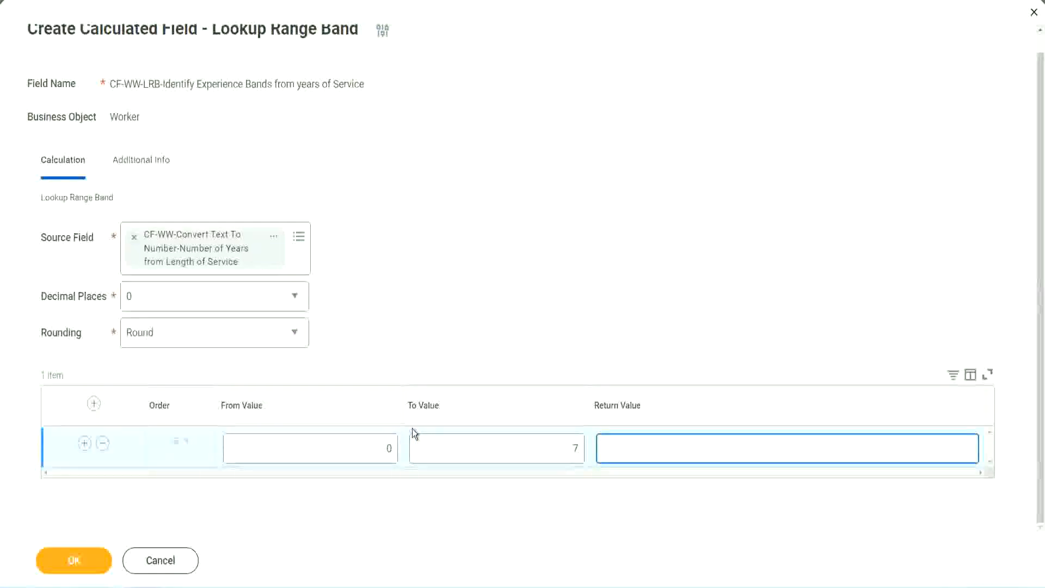
text(Amateur)
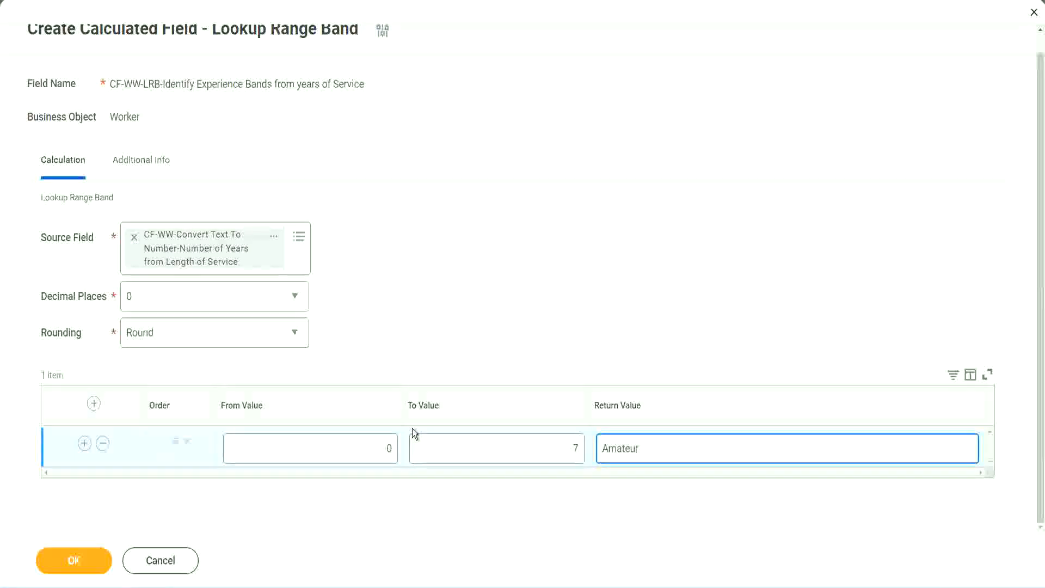
- Add a second range band with From Value 8, To Value 15 and return value "Experienced"
click(362, 457)
click(560, 440)
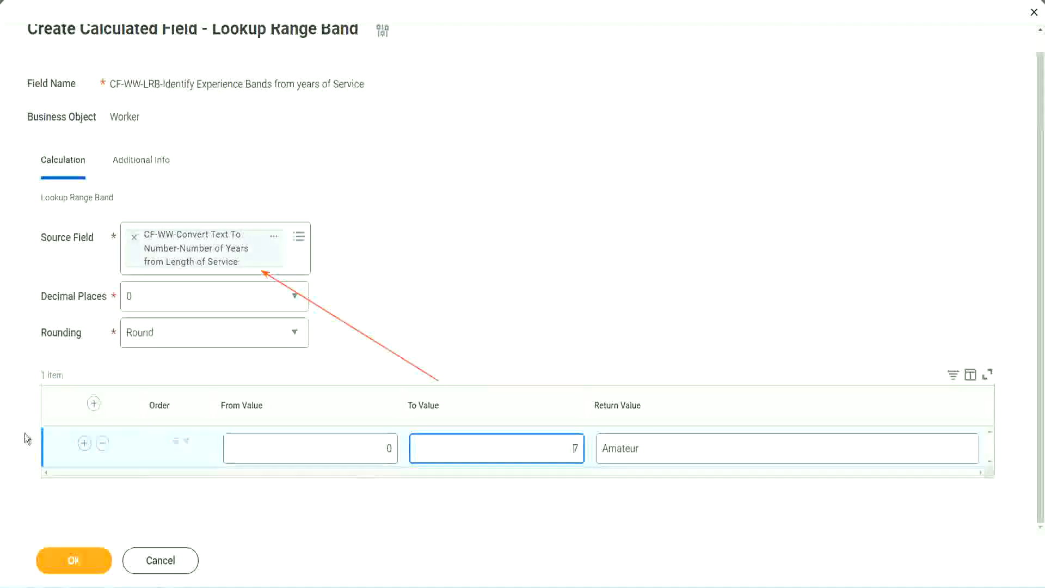
click(84, 443)
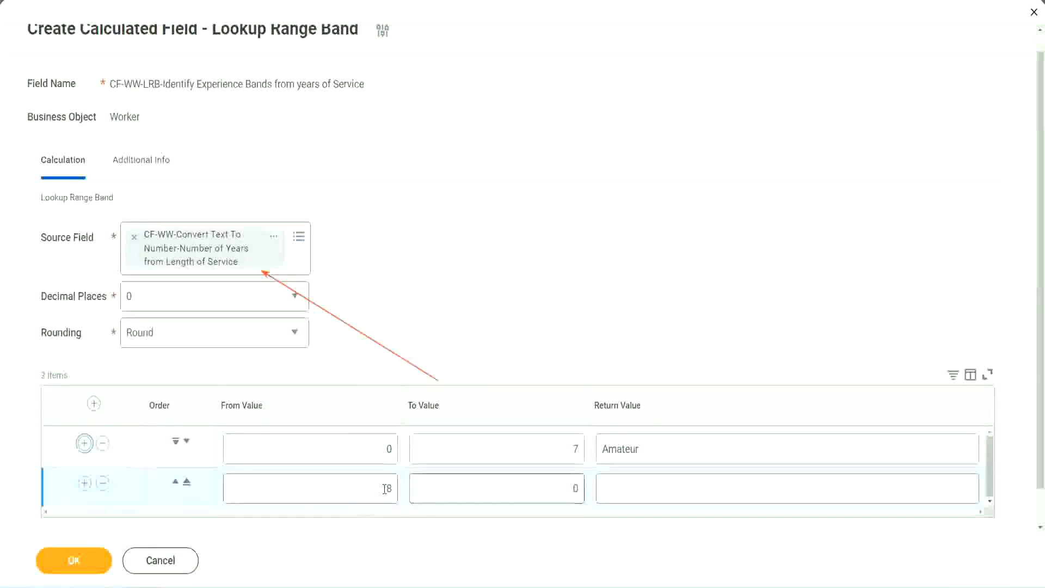
double_click(390, 489)
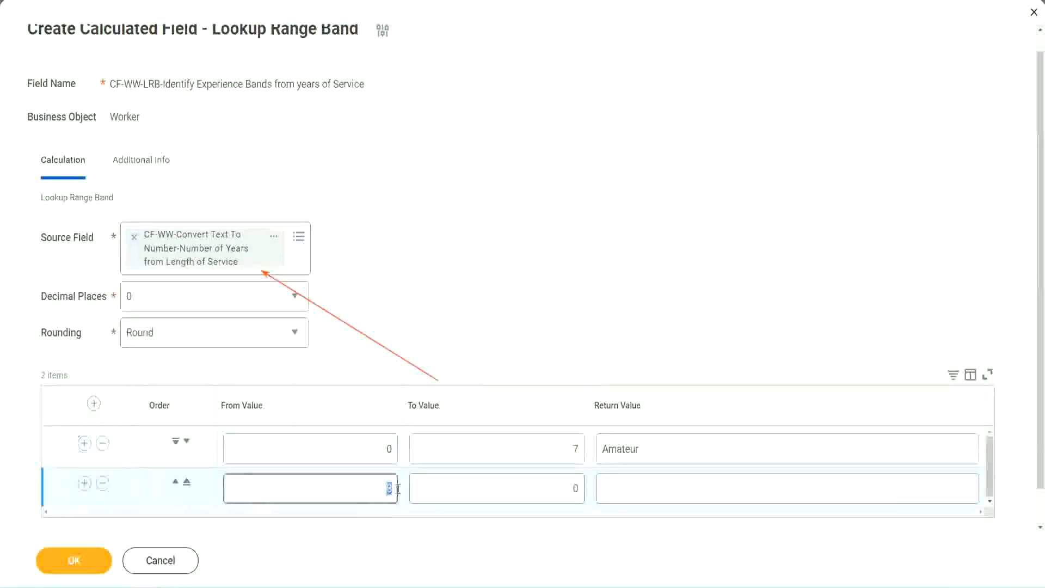
double_click(388, 449)
click(568, 452)
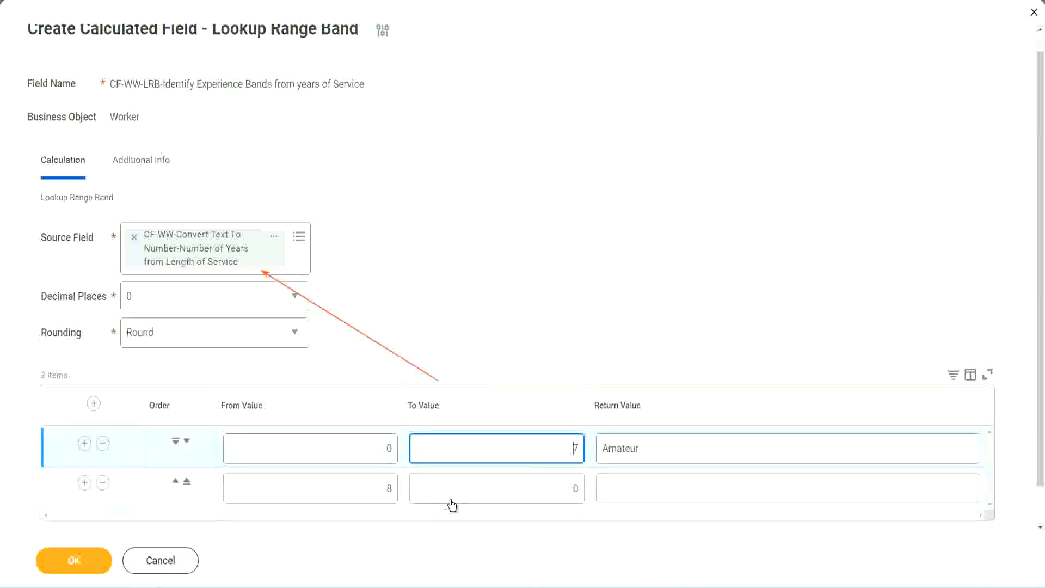
double_click(370, 490)
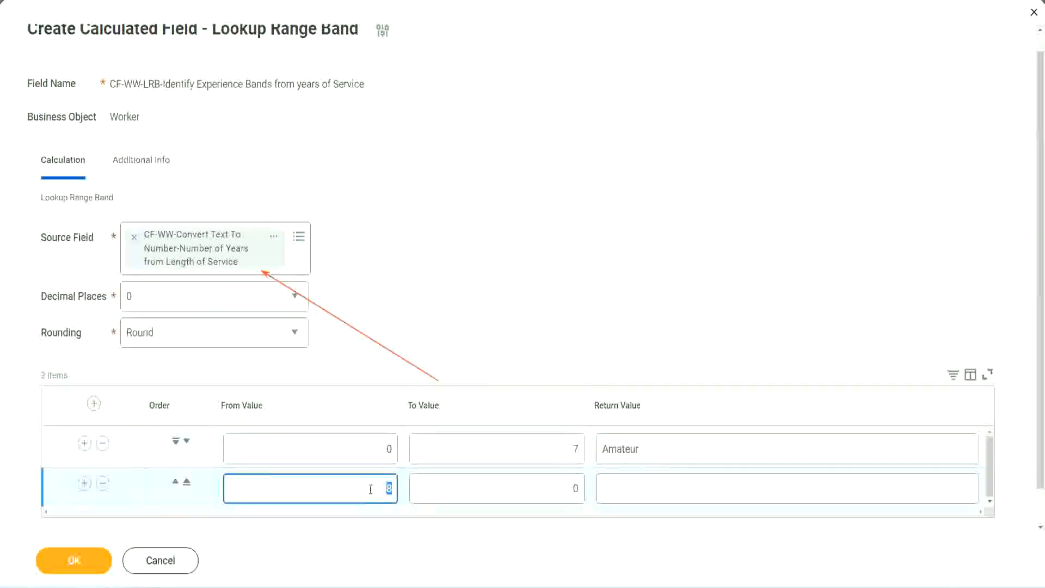
click(369, 488)
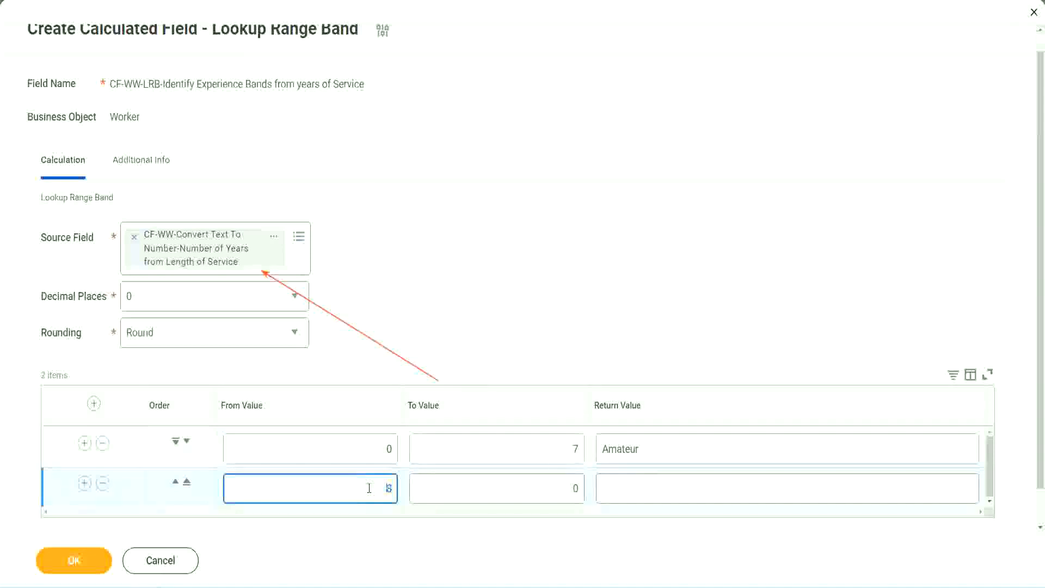
click(566, 488)
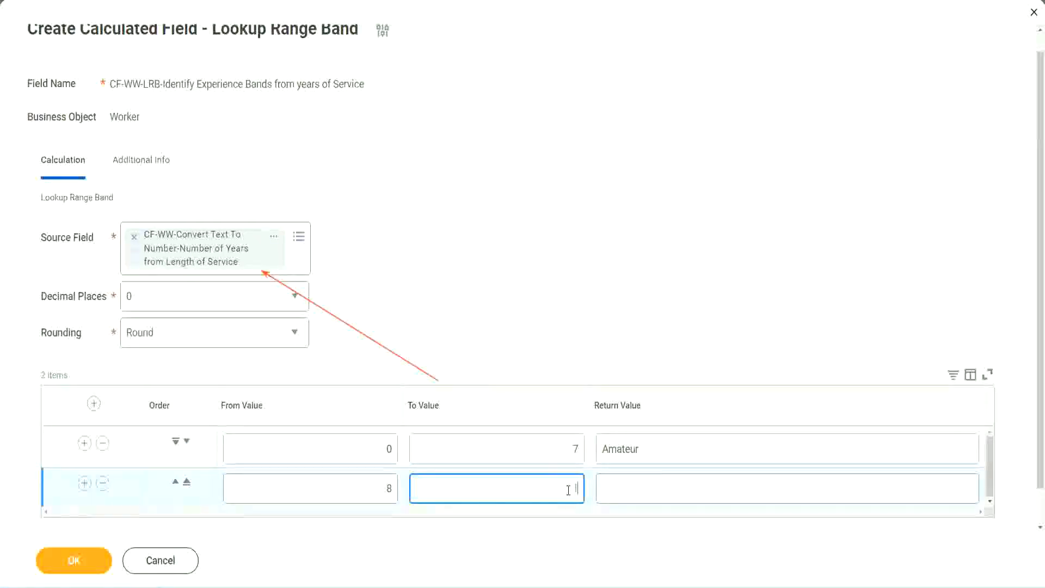
text(15)
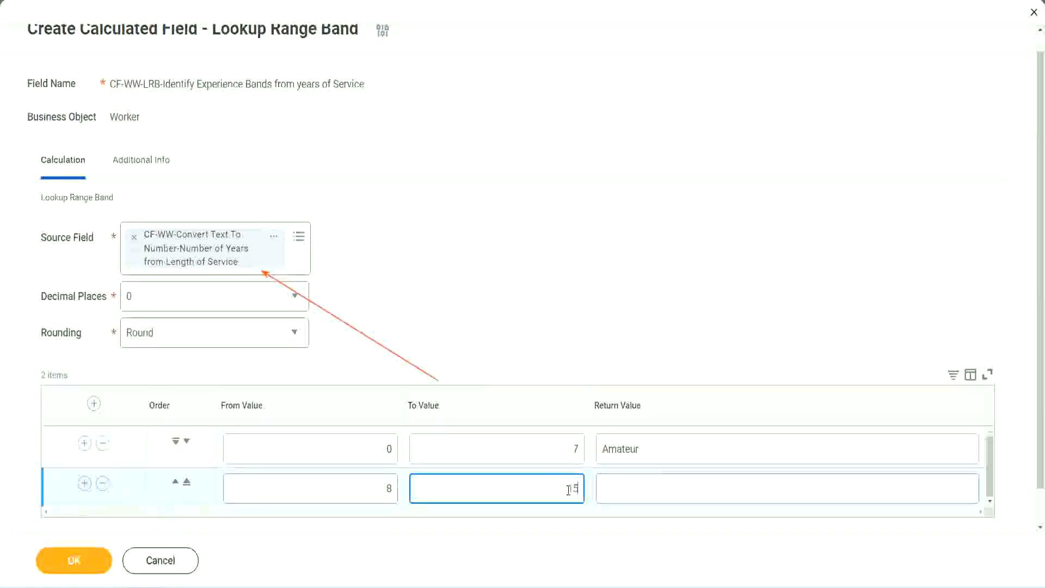
click(645, 486)
text(Ex)
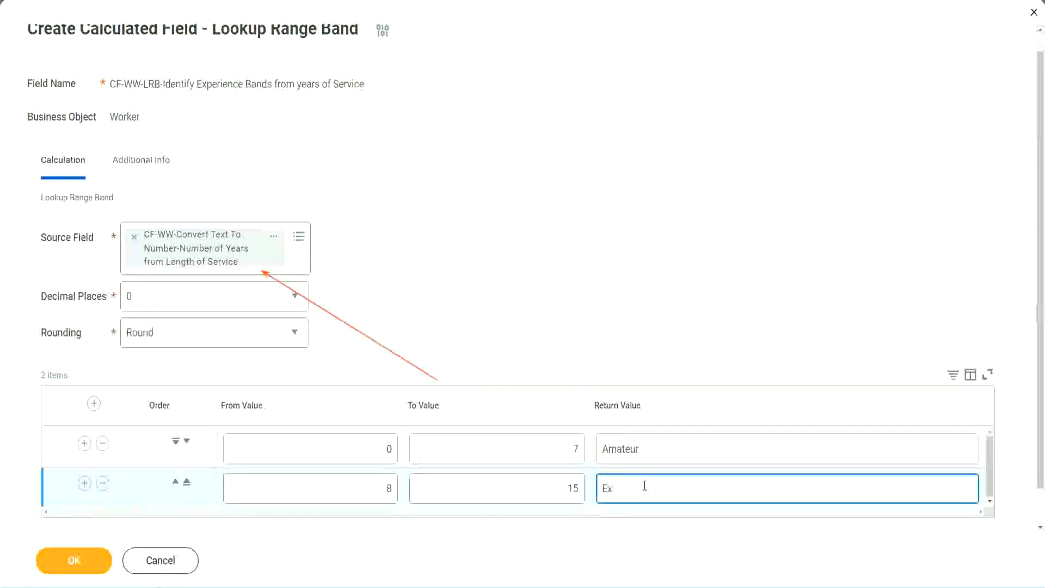
text(perienced)
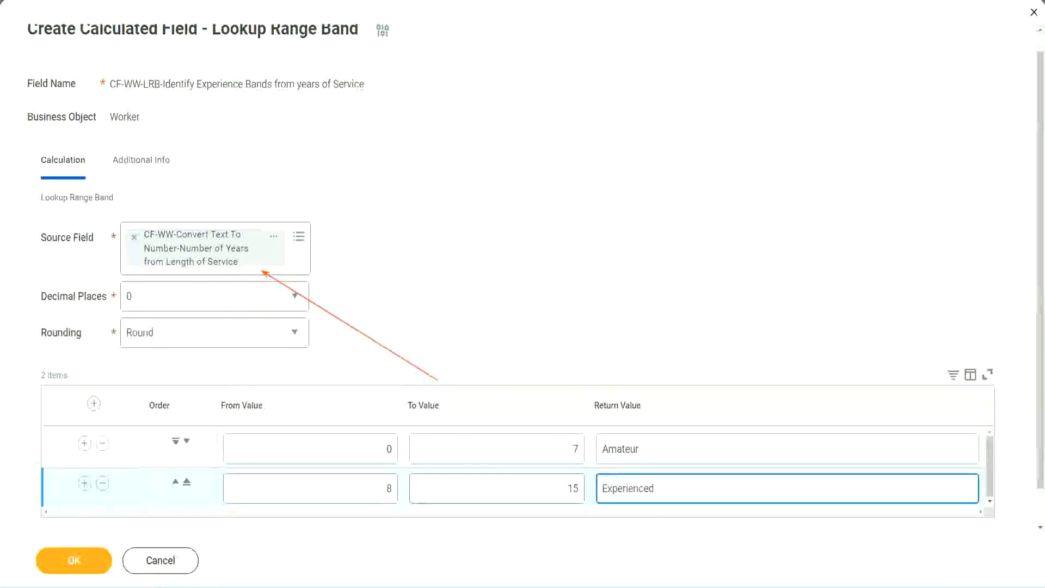
- Add a third range band with From Value 16, To Value 30 and return value "Senior"
click(85, 483)
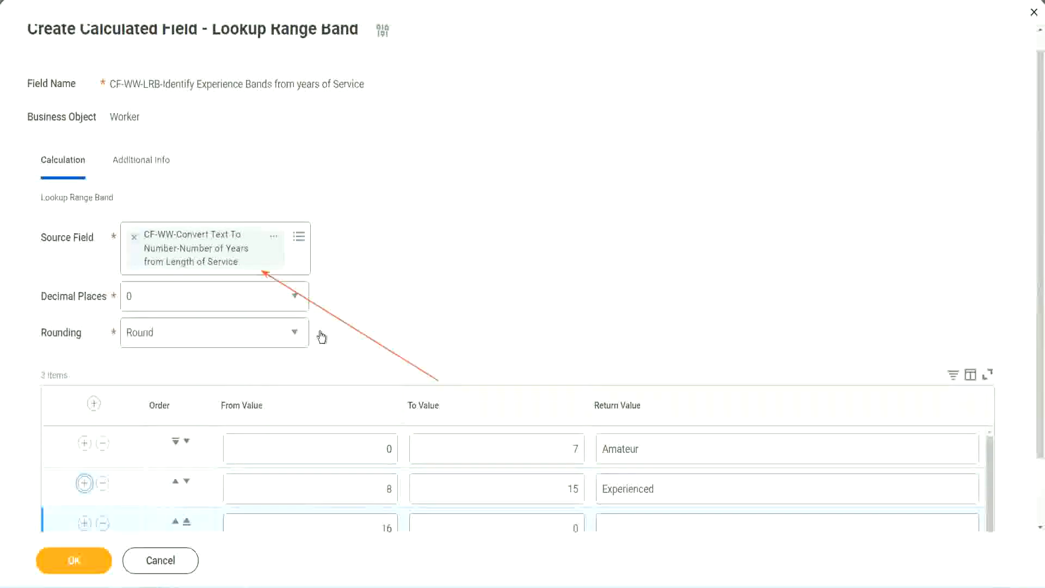
scroll(321, 337, down, 2)
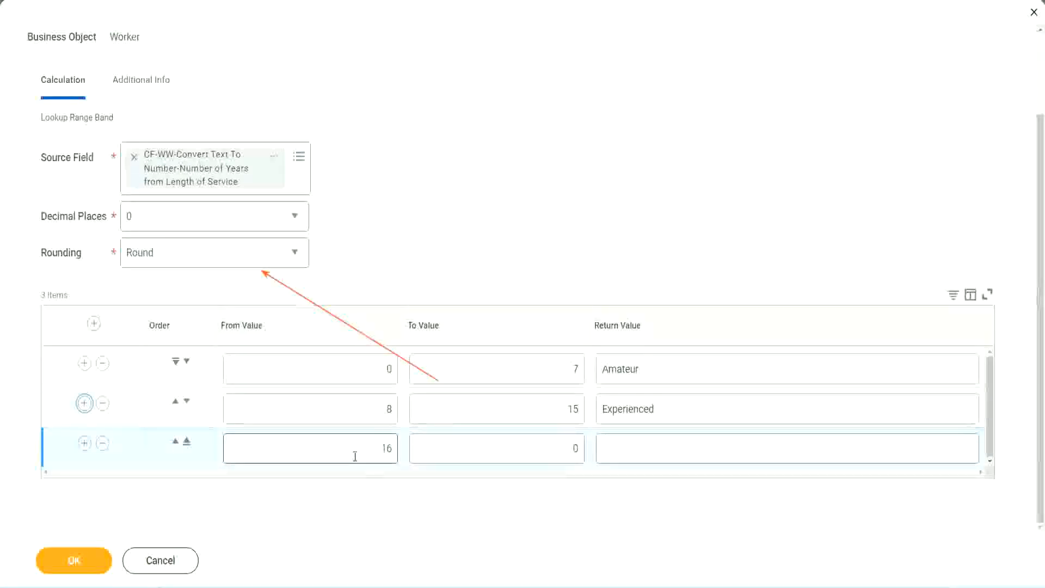
click(520, 449)
click(556, 447)
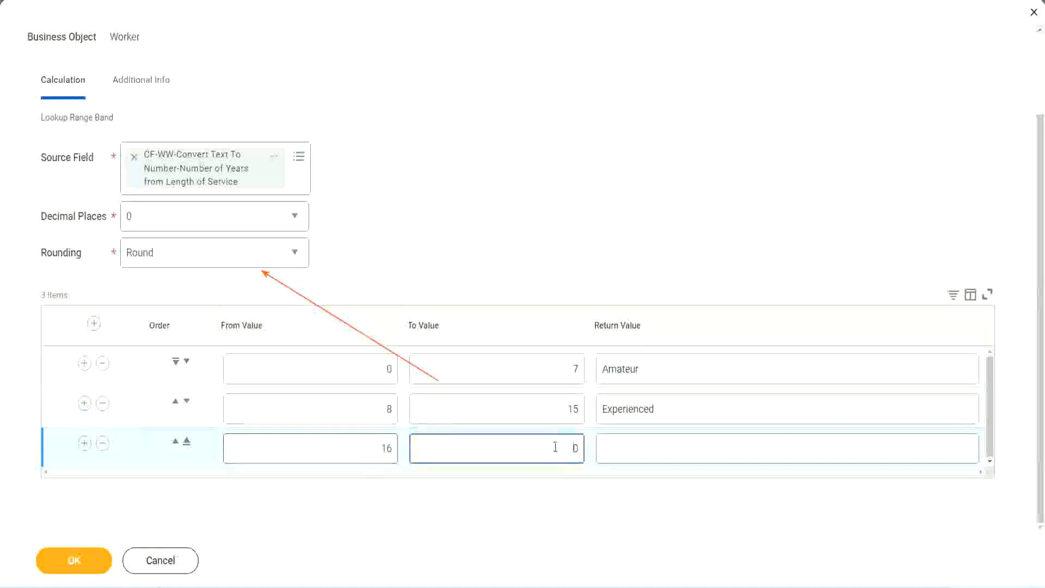
text(3)
key(Tab)
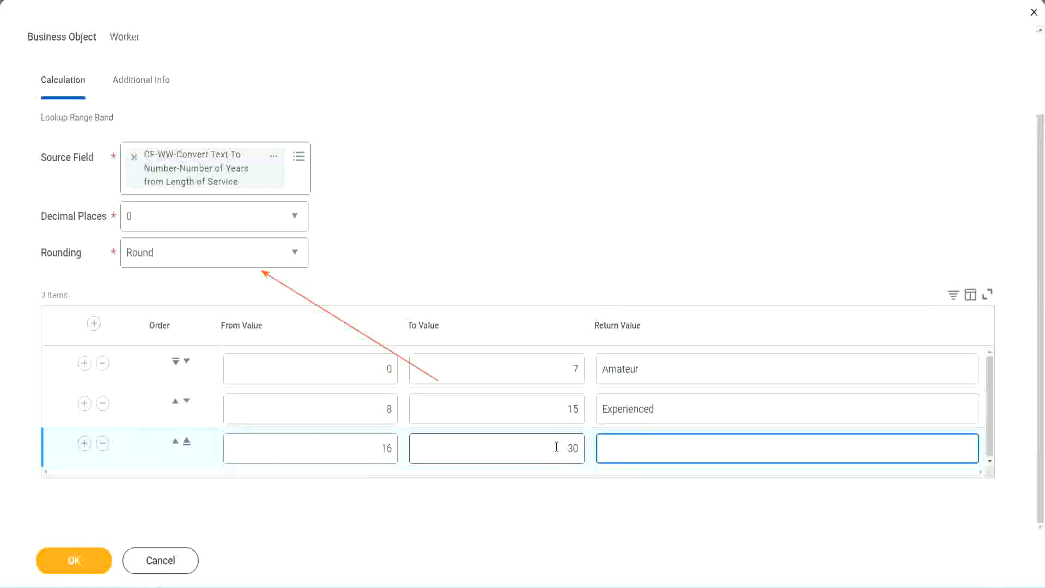
text(Senior)
- Add a fourth range band with From Value 31, To Value 1000 and return value "Legend"
click(84, 444)
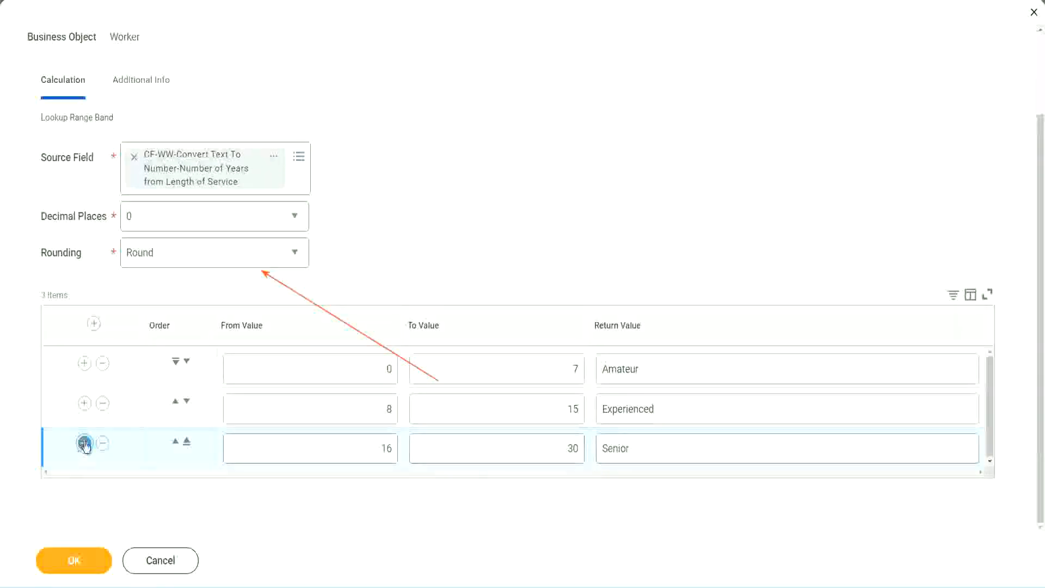
scroll(344, 454, down, 1)
double_click(350, 440)
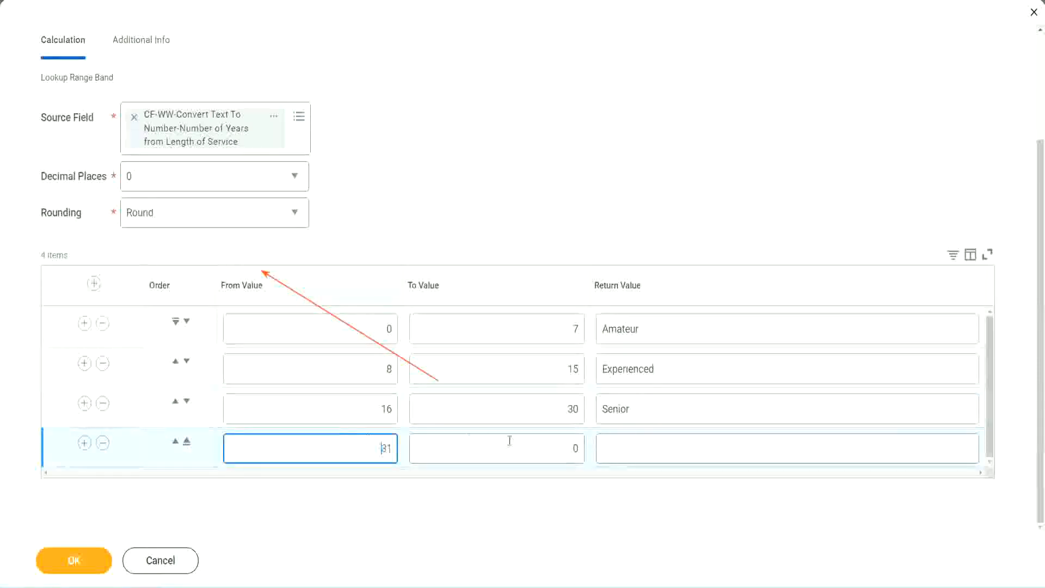
click(563, 450)
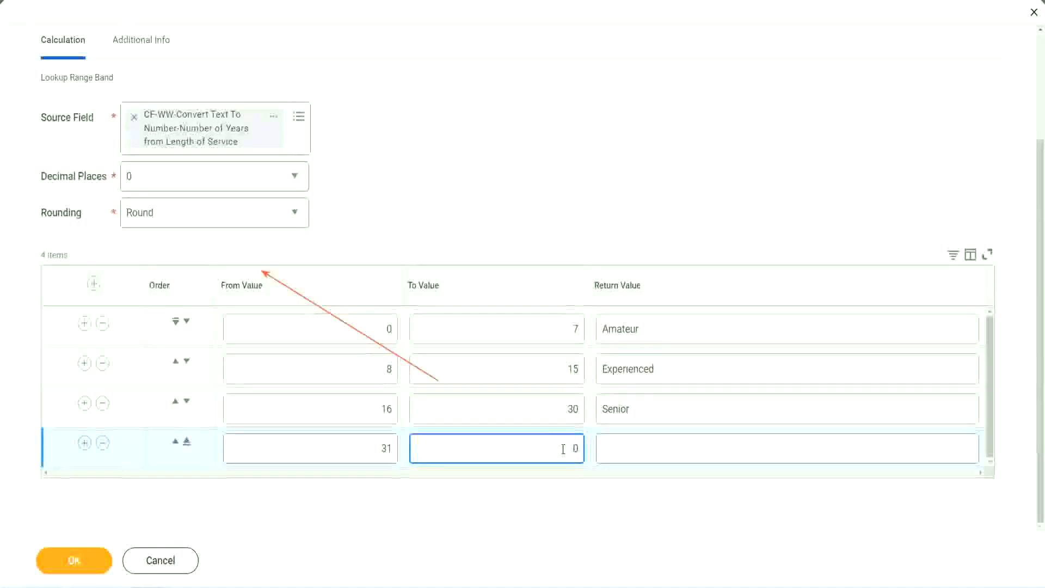
text(1000)
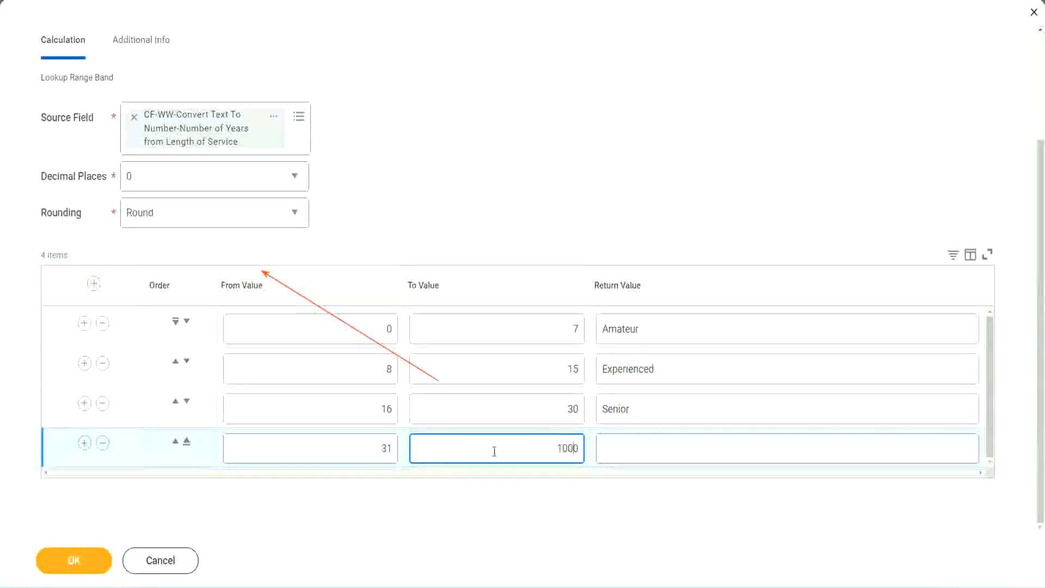
drag(543, 443, 607, 444)
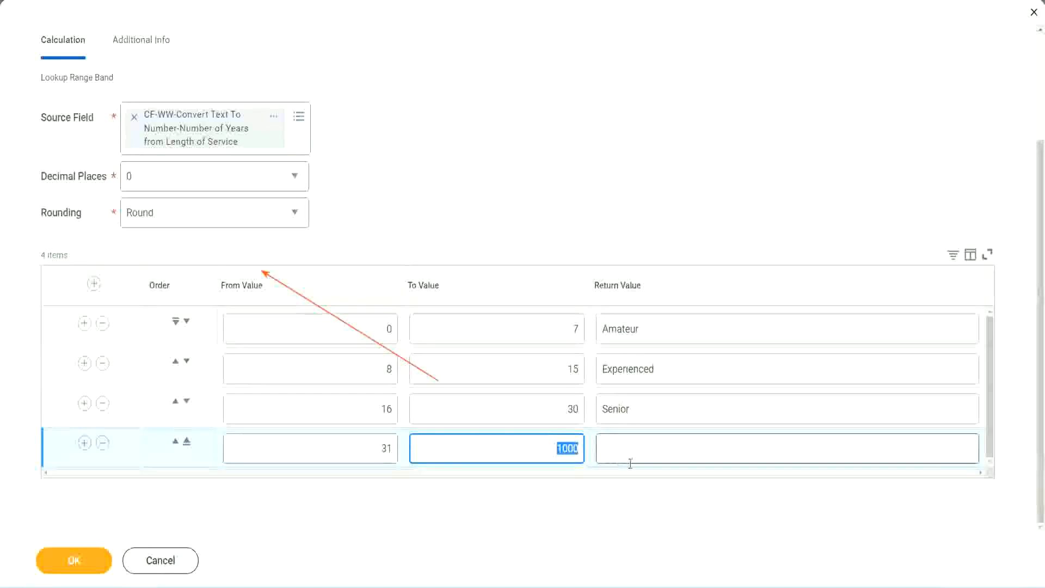
click(553, 445)
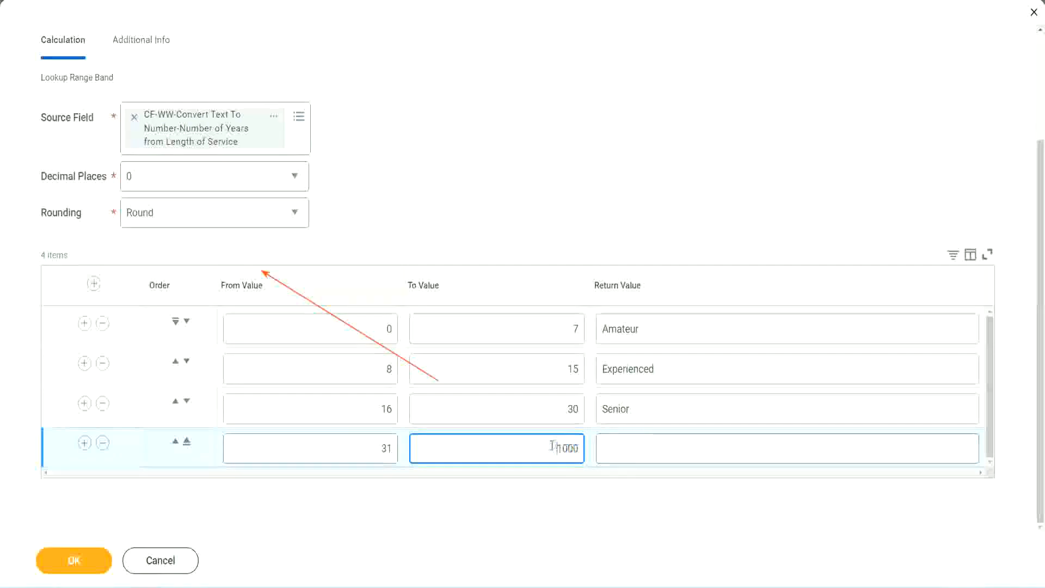
drag(549, 445, 587, 448)
click(652, 449)
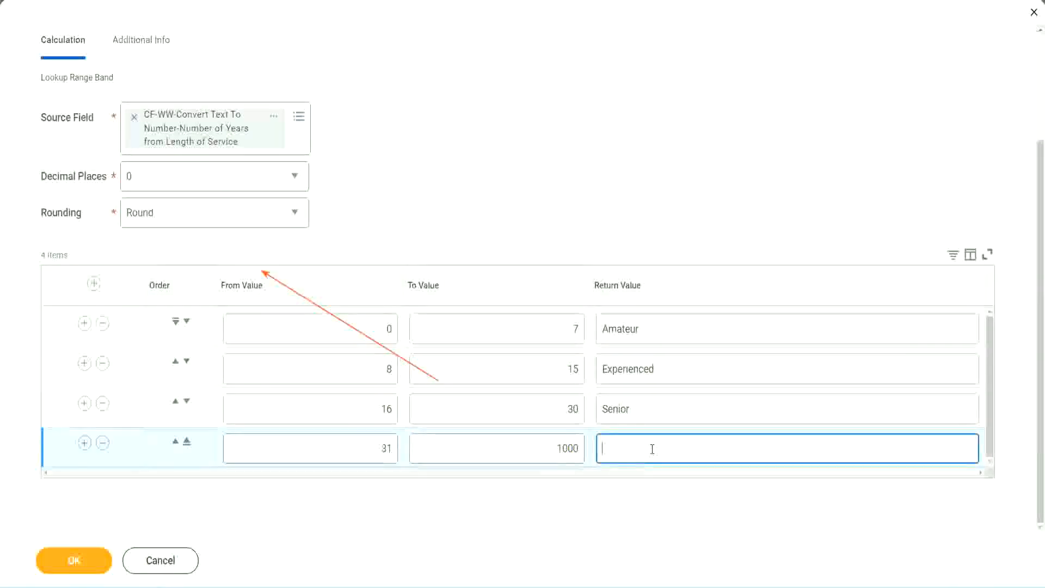
text(Legend)
click(489, 184)
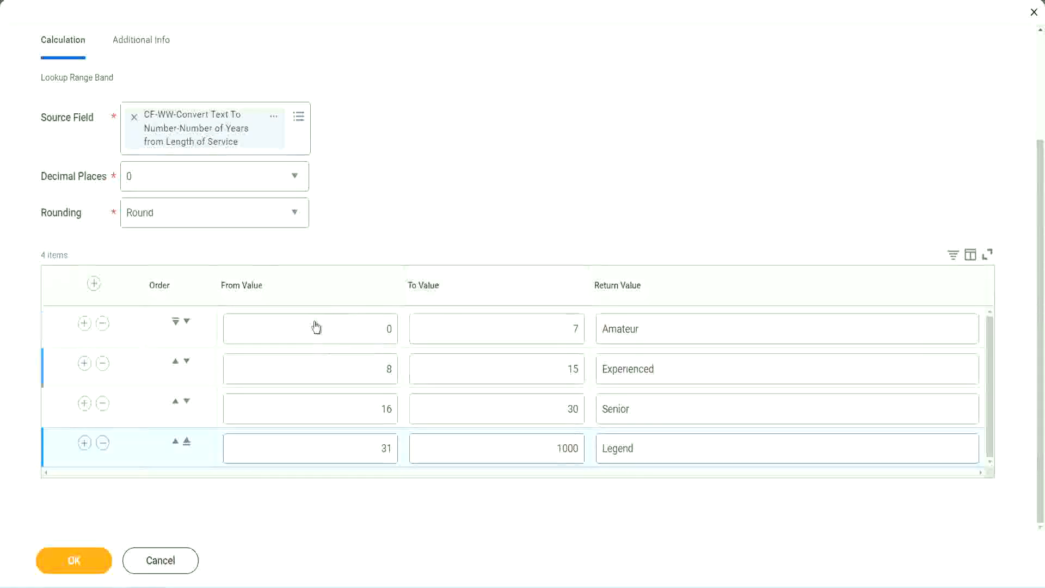
- Review the return values of the four range bands against their From and To values
double_click(679, 329)
double_click(676, 369)
double_click(658, 408)
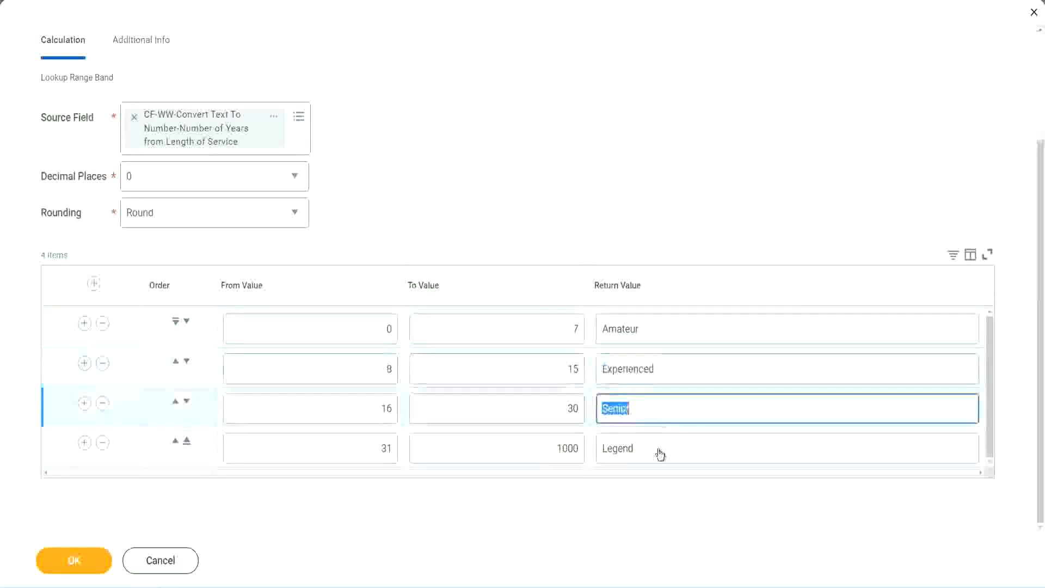
double_click(660, 448)
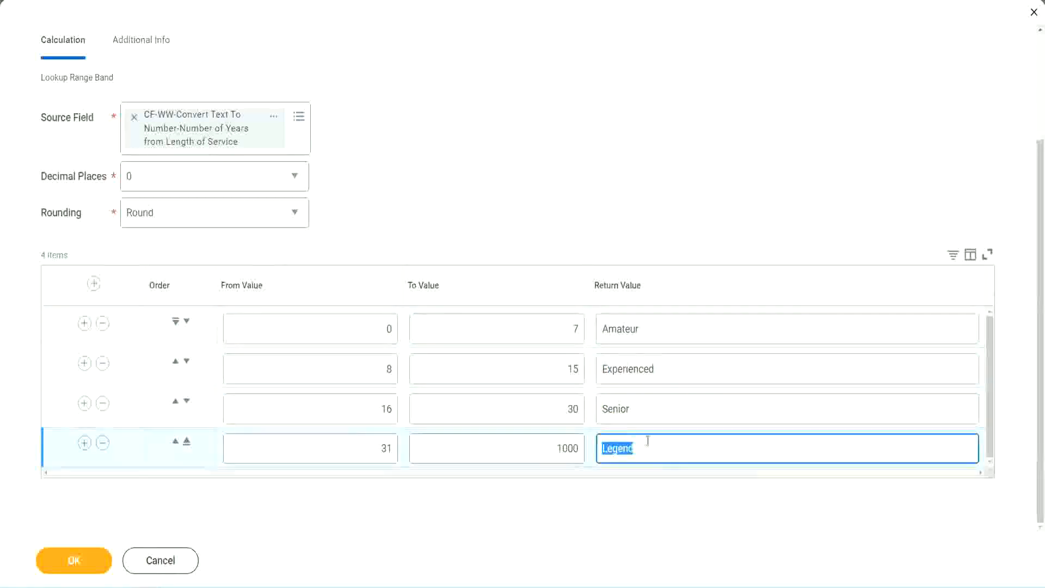
double_click(333, 334)
double_click(535, 322)
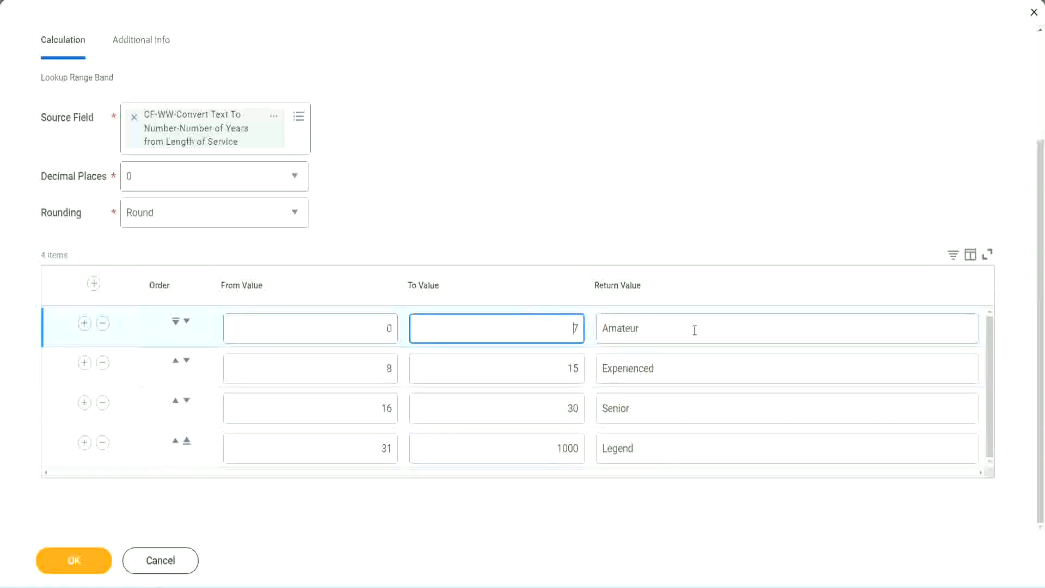
double_click(693, 329)
double_click(676, 366)
double_click(667, 409)
double_click(657, 448)
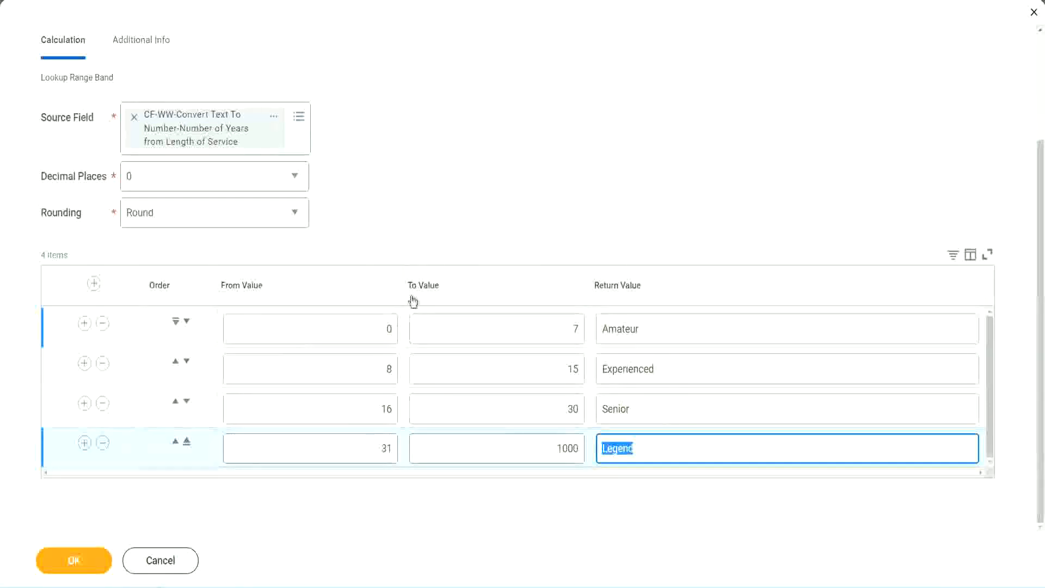
click(485, 231)
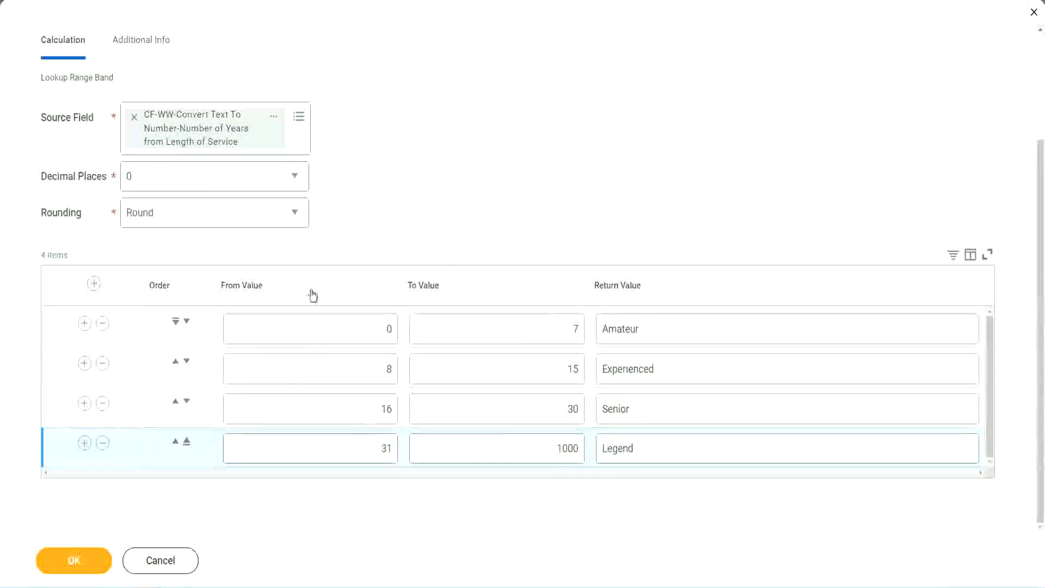
- Save the Lookup Range Band calculated field and copy its name from the save confirmation
click(72, 559)
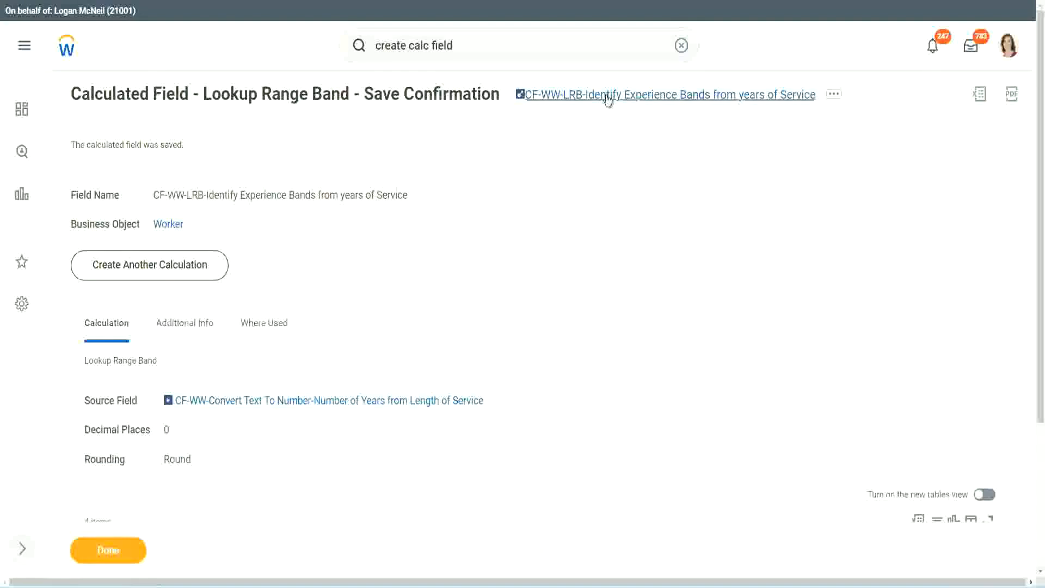
right_click(604, 102)
click(621, 158)
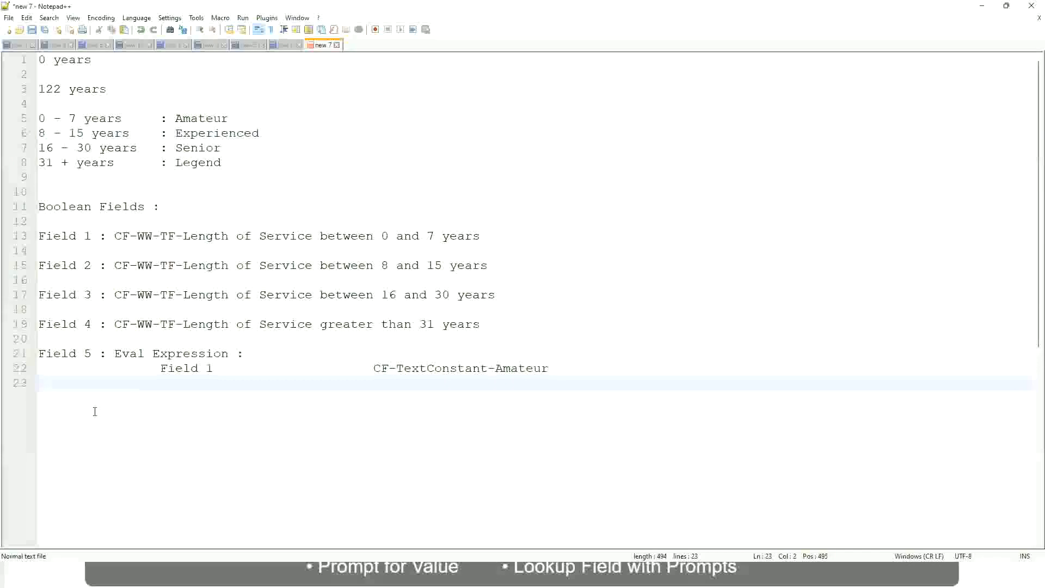
- In the Notepad++ notes, add blank lines below the Eval Expression entry and write "10,000 USD"
key(Return)
key(Return)
key(Left)
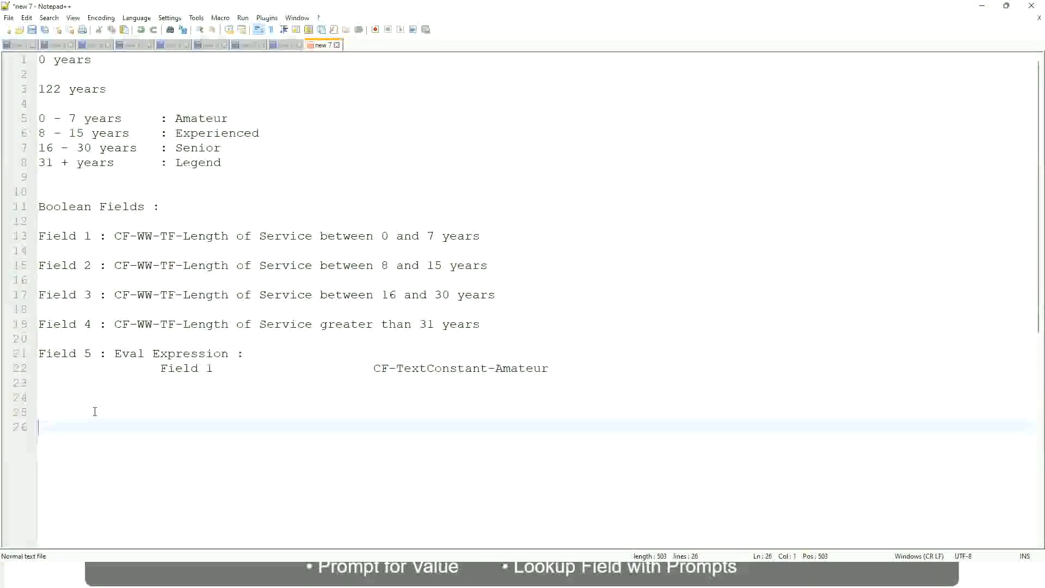
text(10,000 USD)
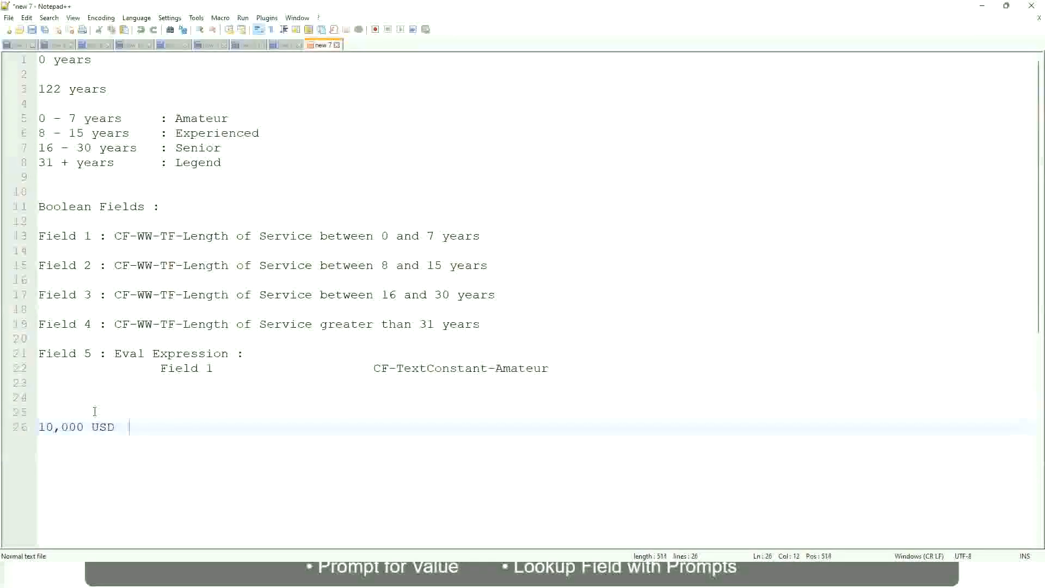
- Write "1,000,000 USD" on the same line as "10,000 USD", spaced well apart from it
key(Tab)
key(Tab)
key(Tab)
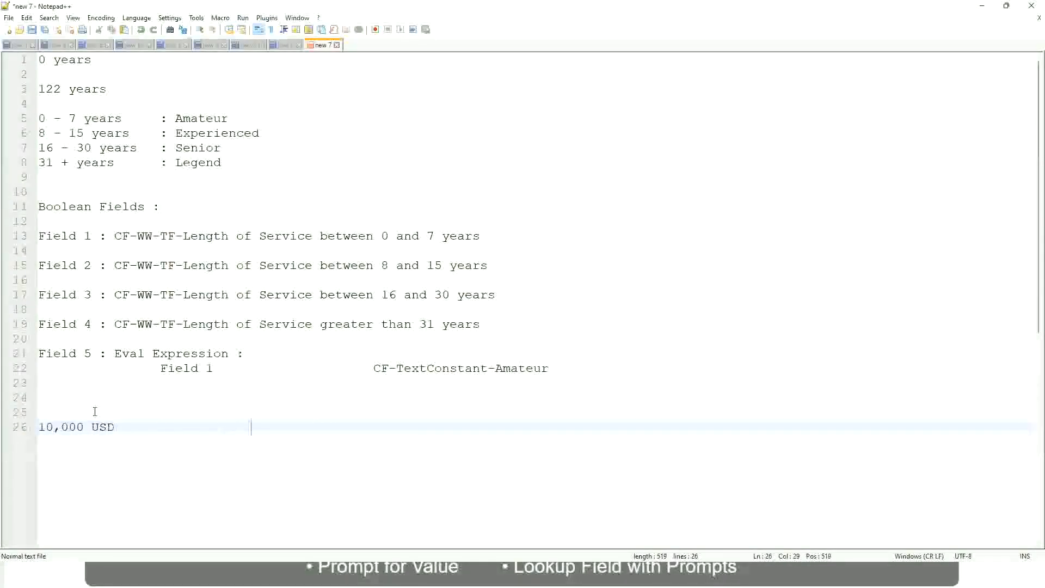
text(1,000,000)
key(Left)
key(Left)
key(Left)
key(Left)
key(Left)
key(Left)
key(Left)
key(Left)
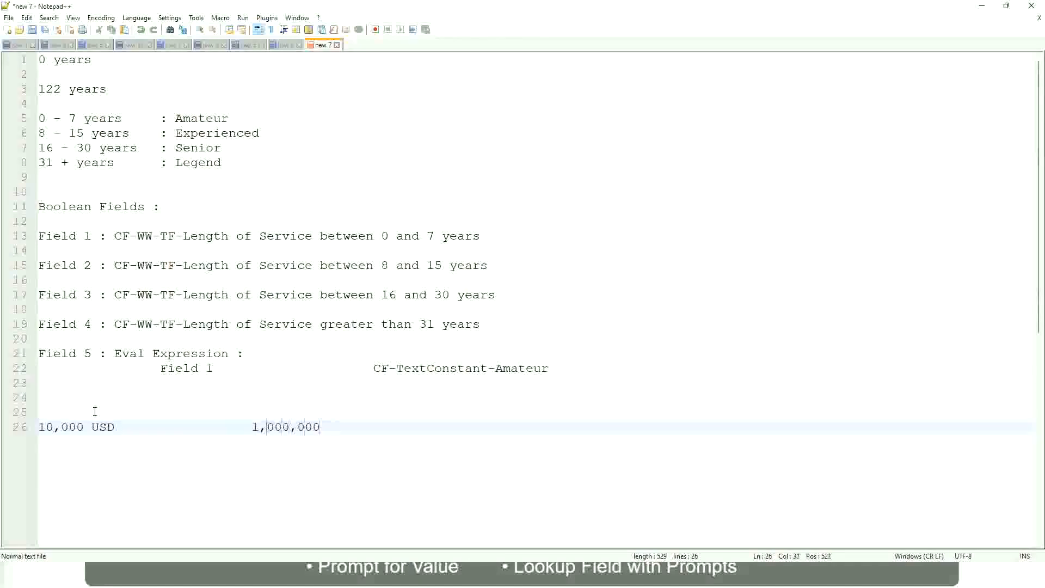
key(Right)
key(Right)
key(Right)
key(Right)
key(Right)
key(Right)
key(Right)
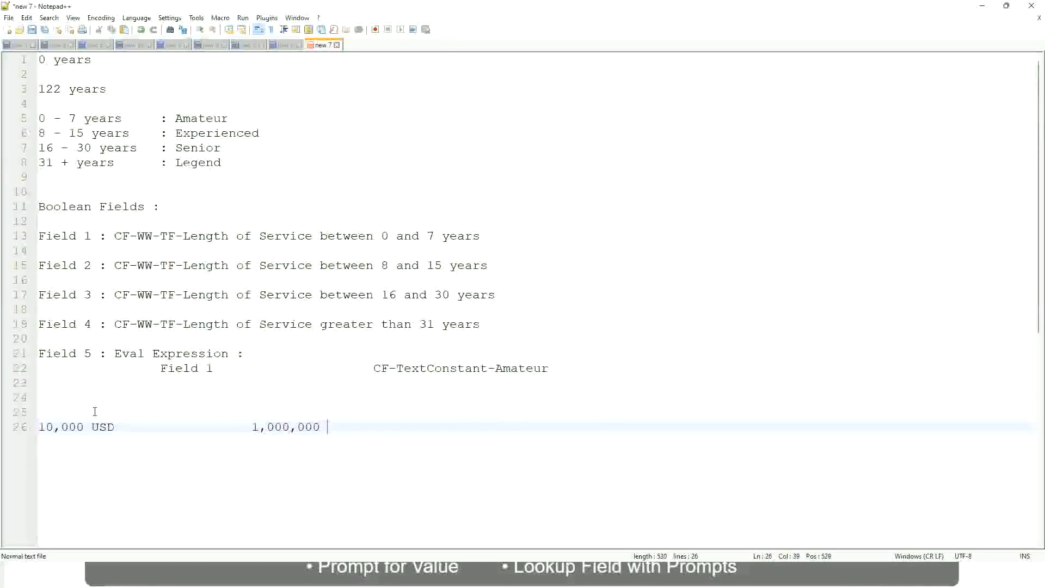
text(USD)
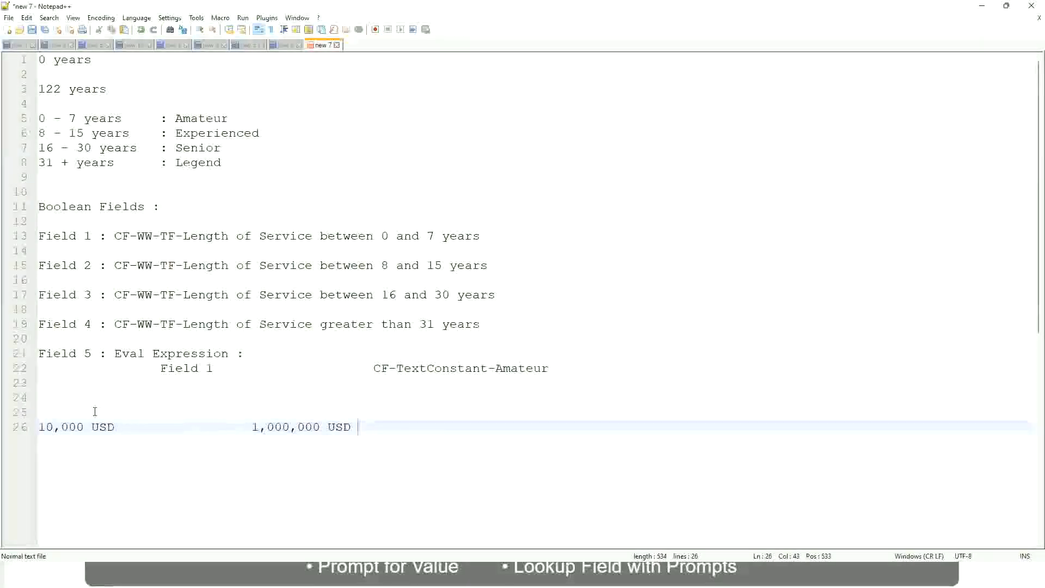
- Leave a blank line below the USD amounts and add the range entry "10 - 50,000 : Low"
key(Return)
key(Return)
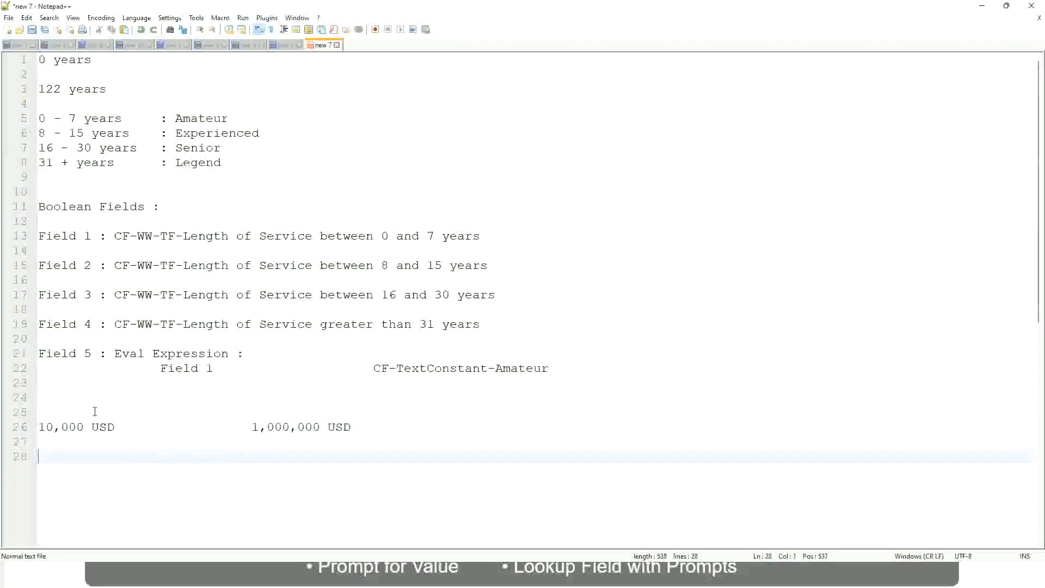
text(10 - 50,000)
key(Tab)
key(Tab)
key(Tab)
key(Tab)
text(: Low)
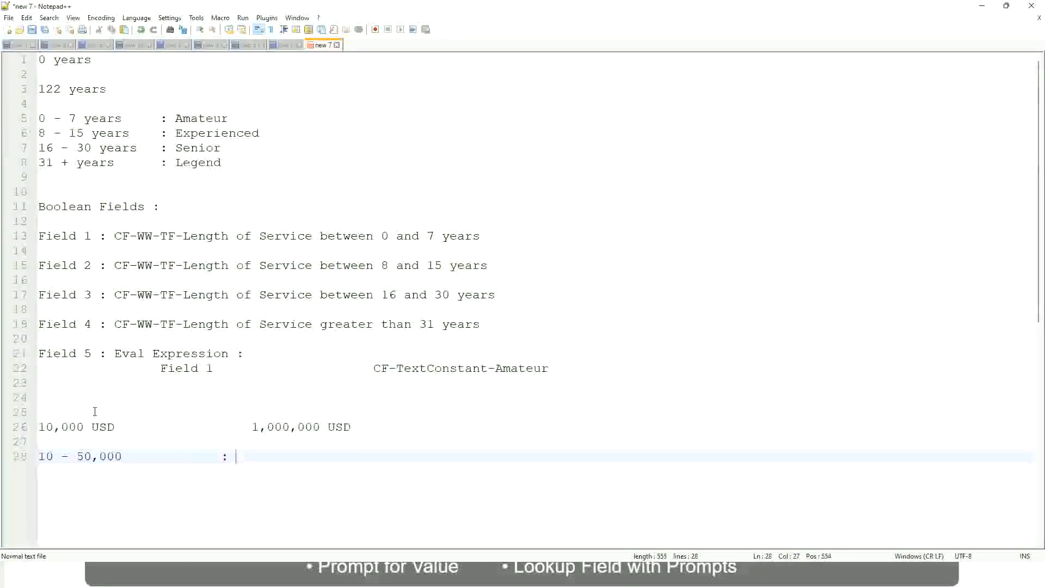
- Add the range entry "50,001 - 150,000 : Medium" directly below the Low entry, with its colon aligned
key(Return)
key(Return)
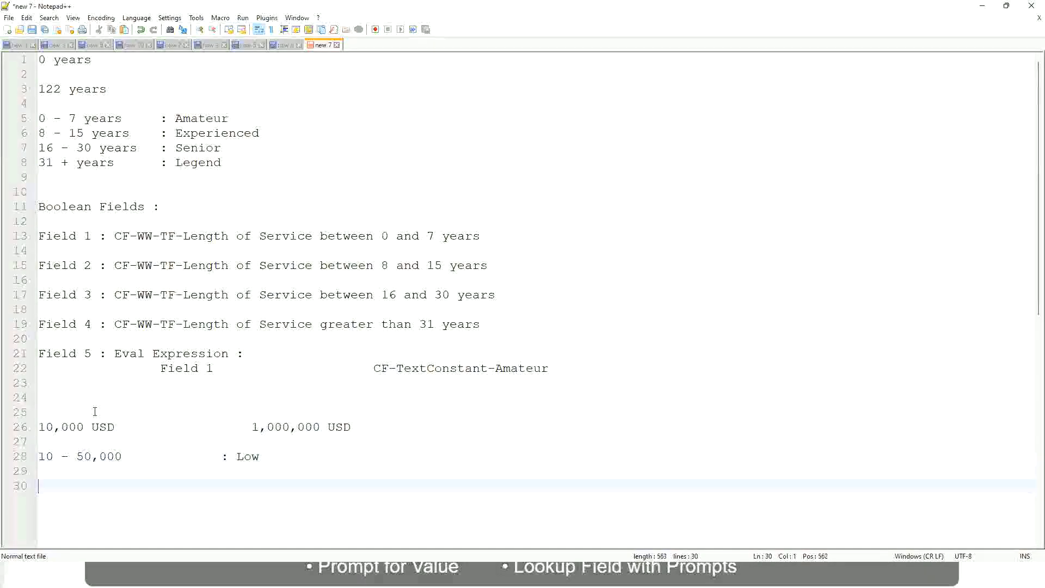
key(Up)
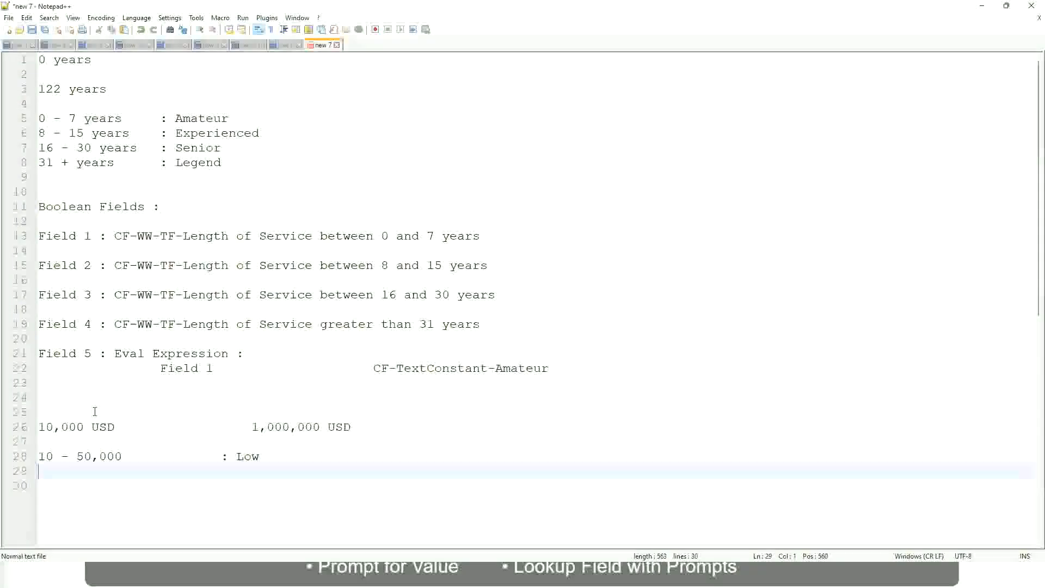
text(50,001 )
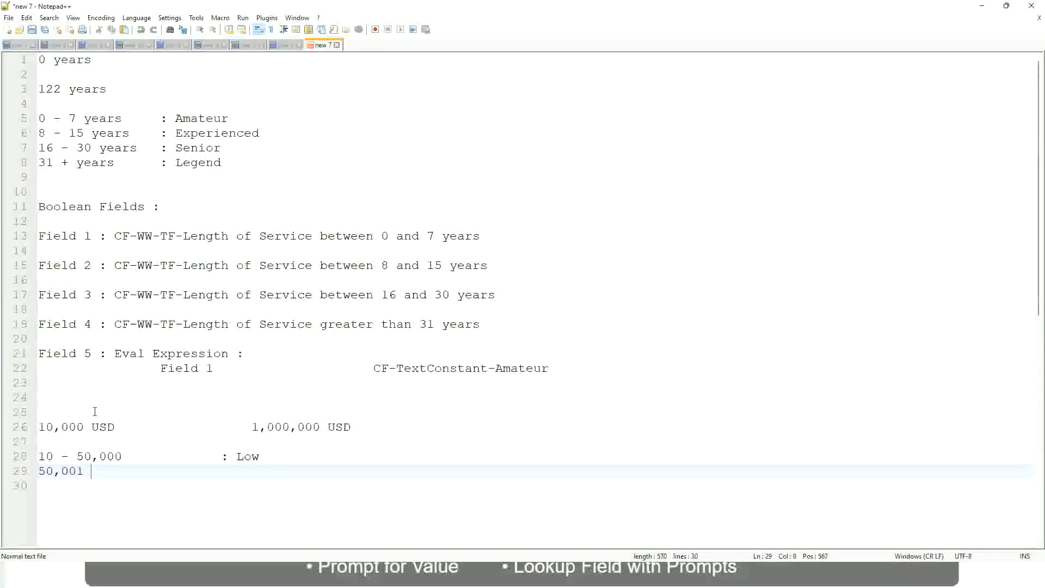
text(- 150,000)
key(Tab)
key(Tab)
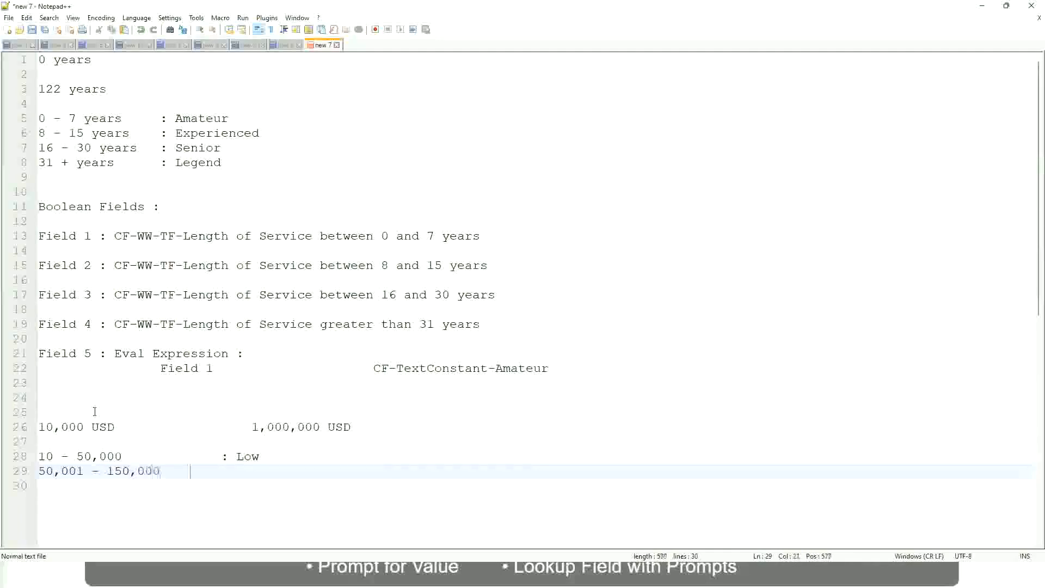
text(: Med)
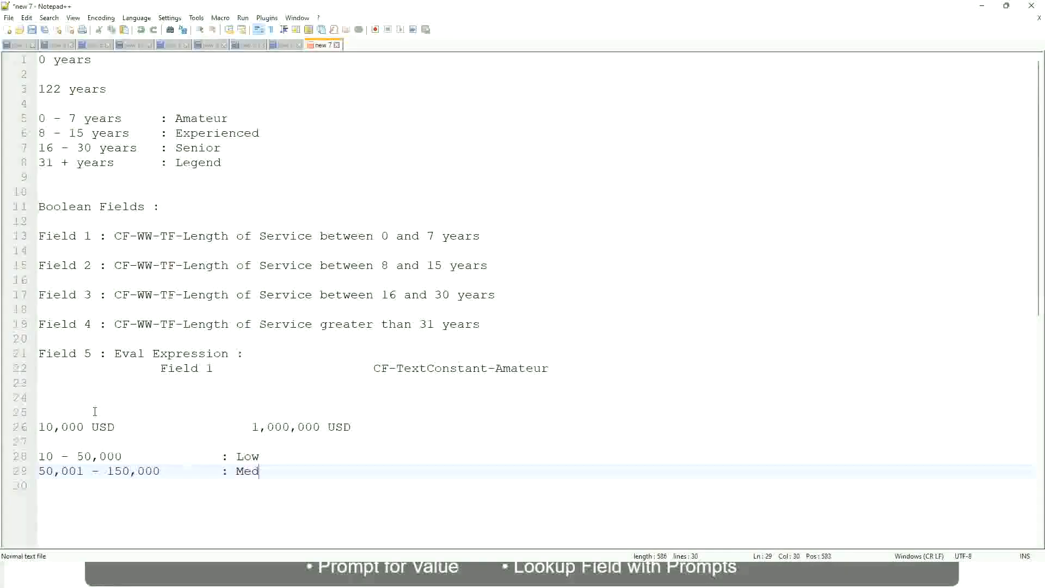
text(ium)
key(Return)
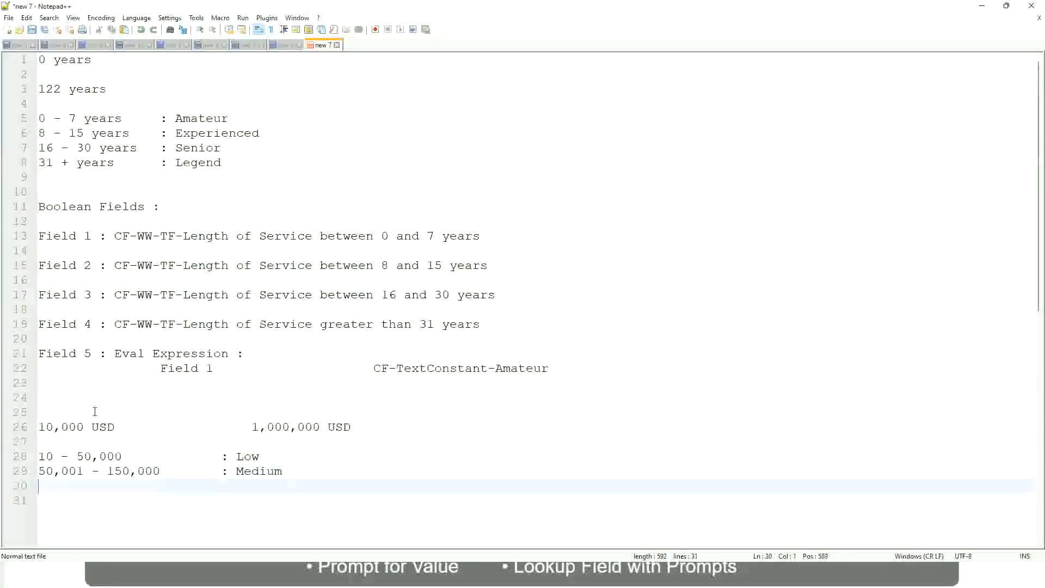
- Add the range entry "> 150,000 : High" below the Medium entry, with its colon aligned
text(> 150,000)
key(Tab)
key(Tab)
key(Tab)
key(Tab)
text(: High)
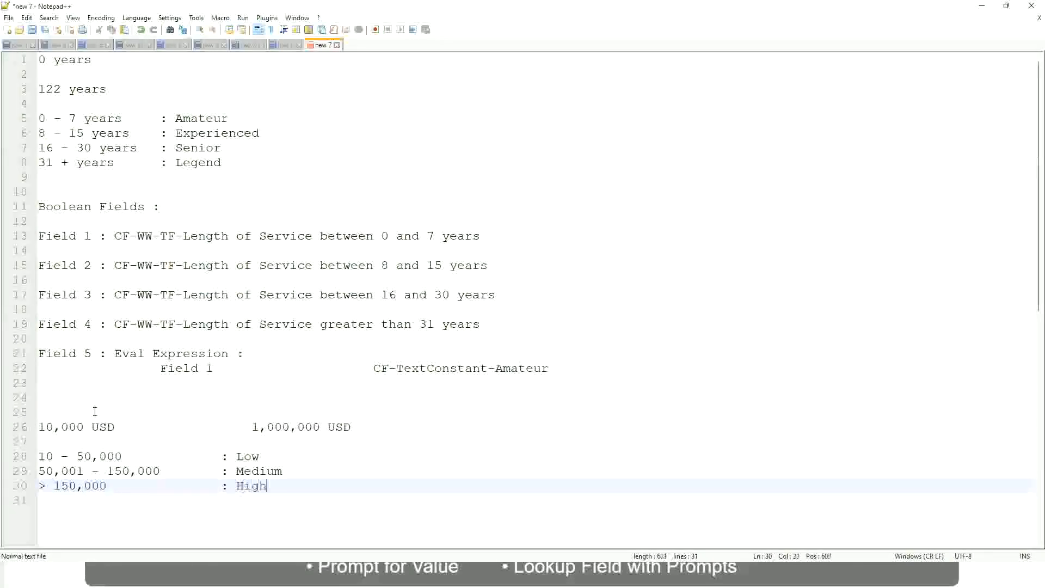
key(BackSpace)
- Review the 10,000 USD to 1,000,000 USD span against the Low, Medium and High range entries
click(33, 427)
click(34, 426)
click(45, 427)
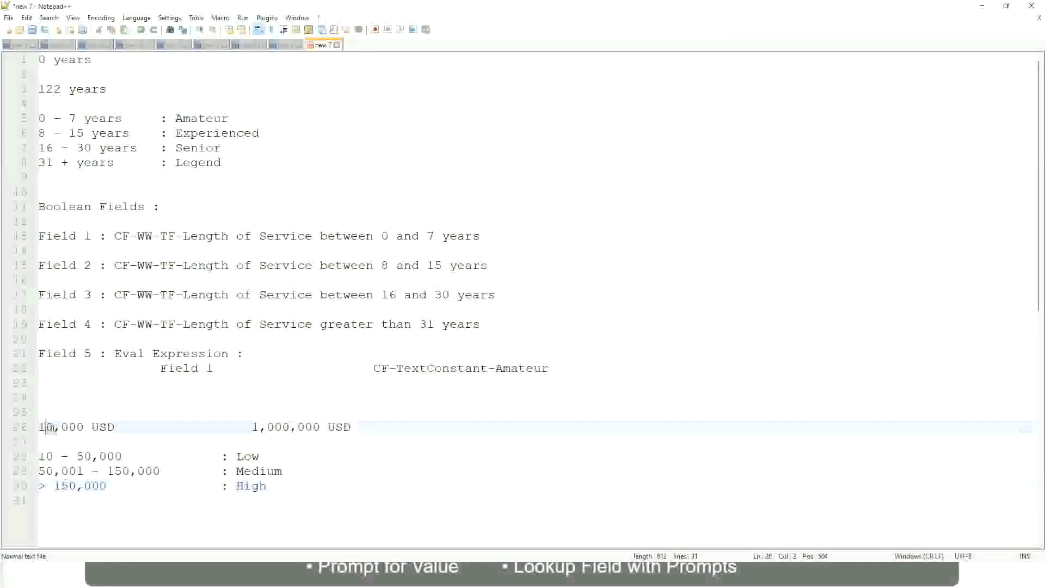
double_click(312, 428)
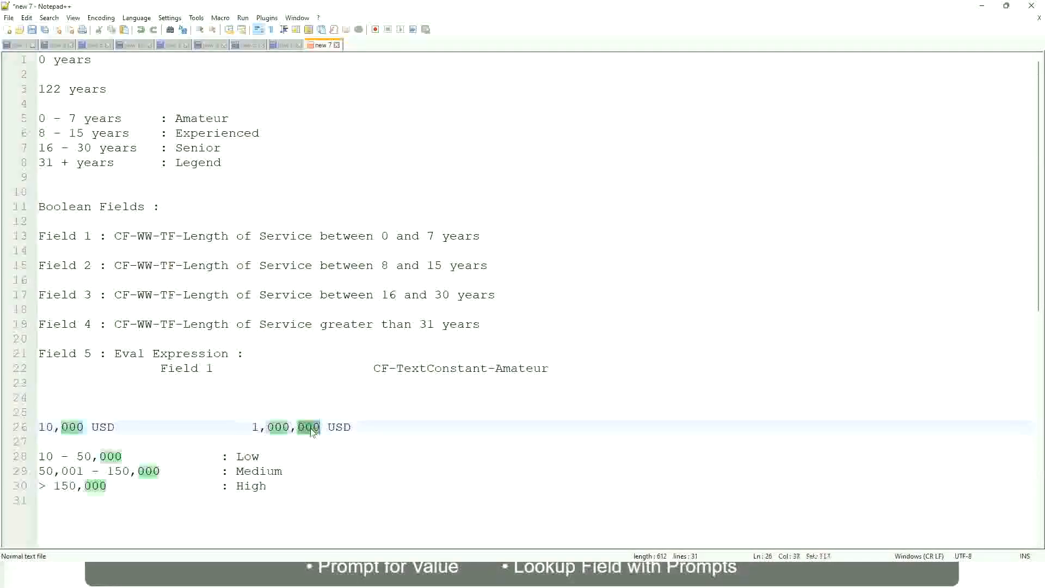
click(197, 472)
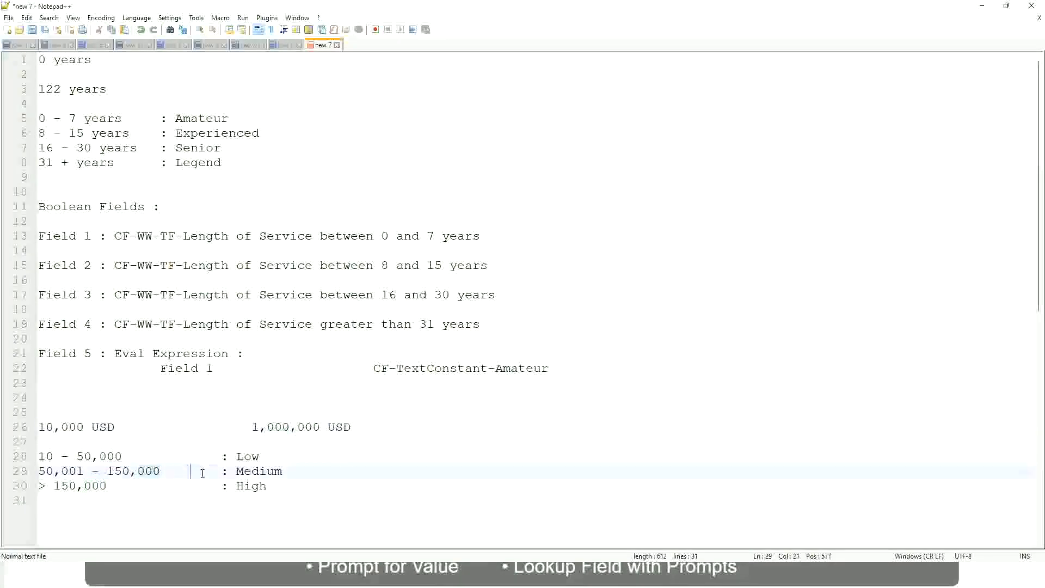
click(33, 427)
click(321, 428)
click(252, 458)
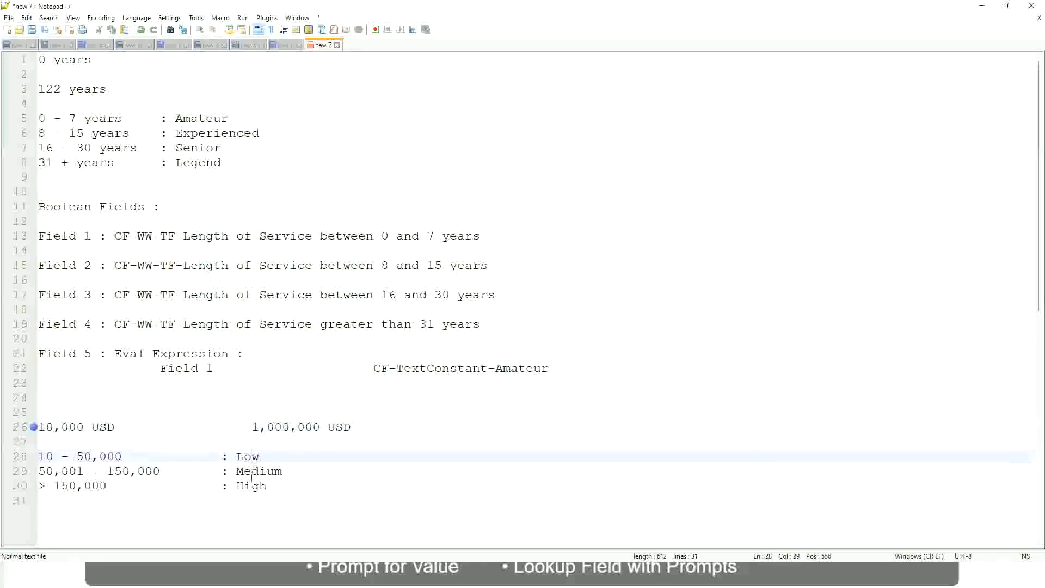
click(252, 487)
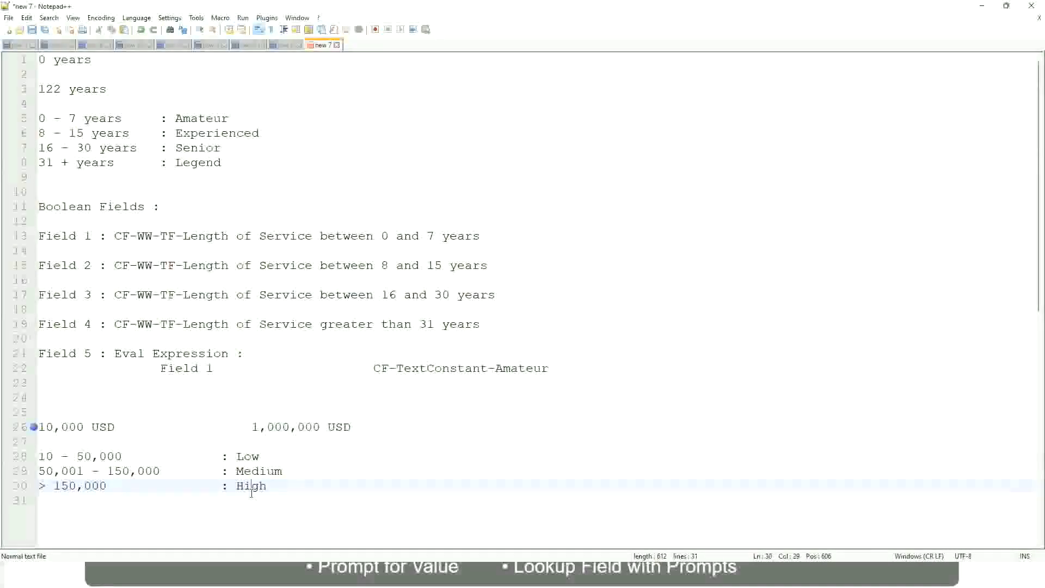
click(163, 445)
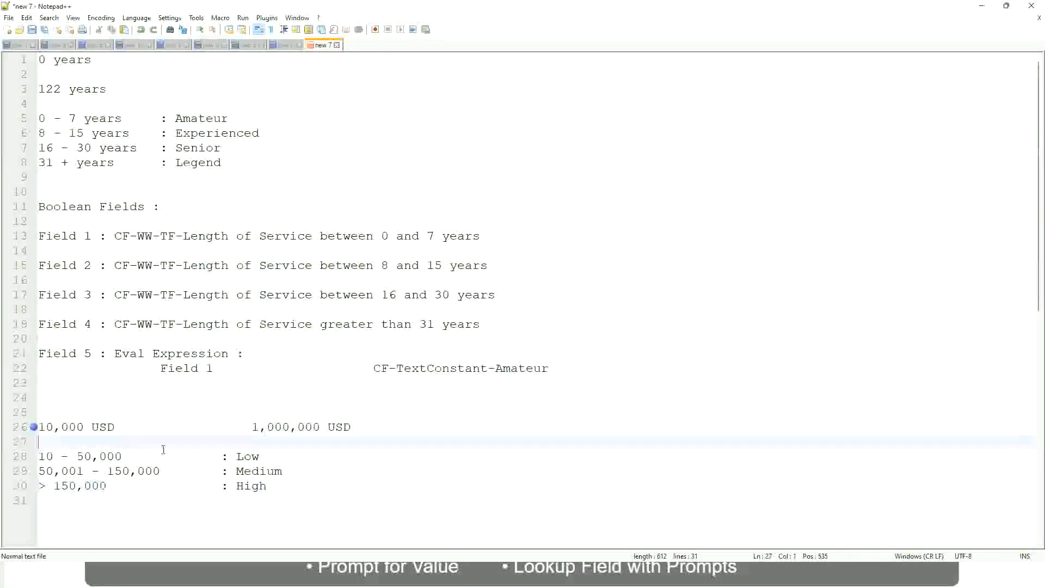
click(268, 485)
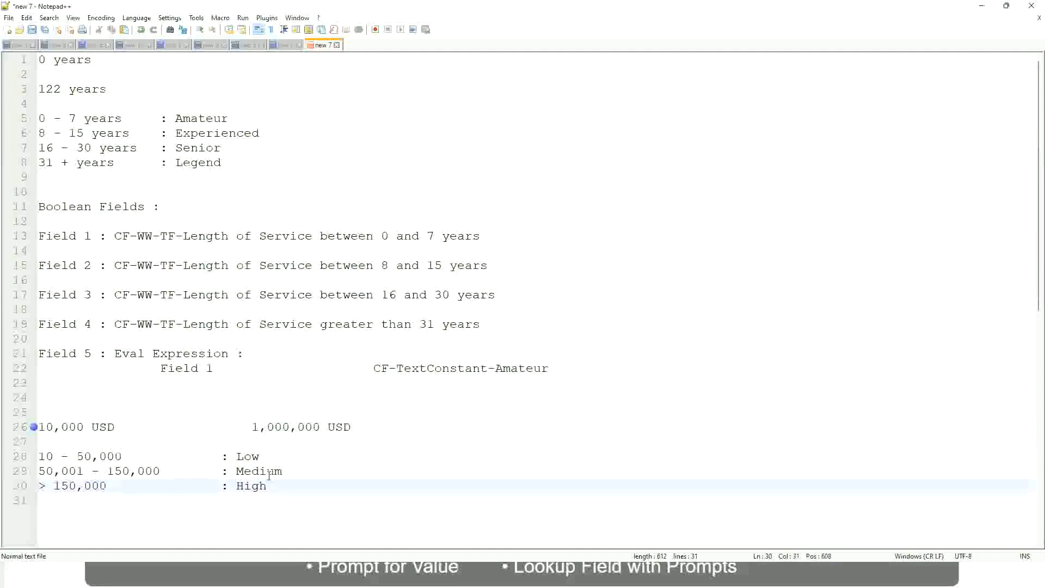